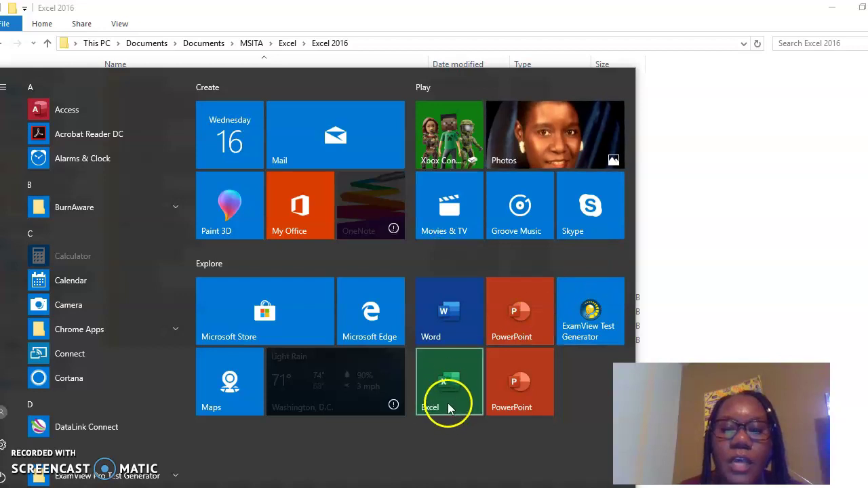
- Switch to Excel, create a blank workbook, and remove the recovered files from document recovery
click(438, 390)
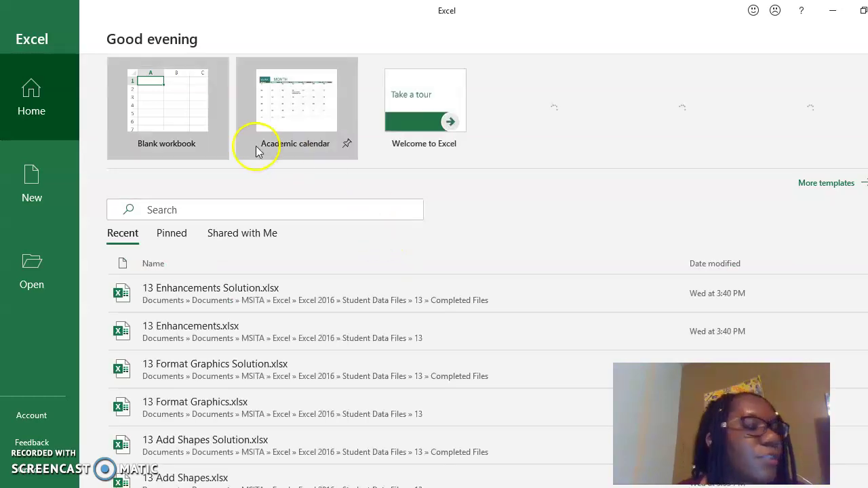
click(191, 117)
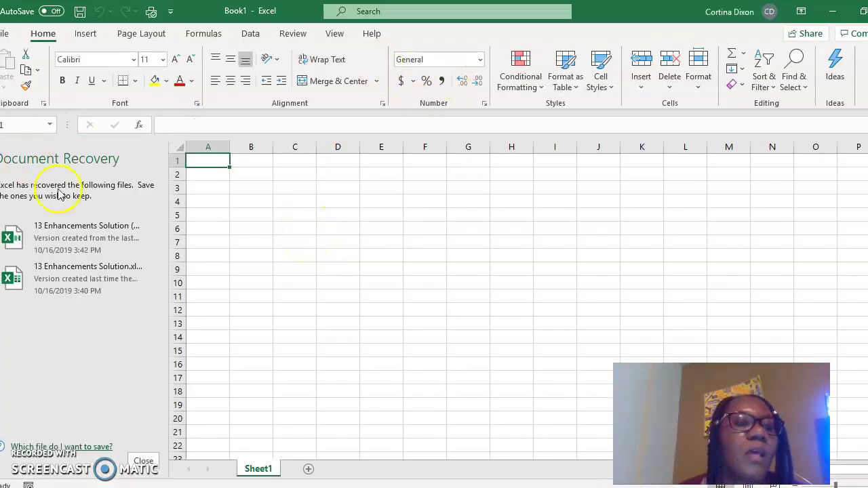
click(143, 462)
click(314, 212)
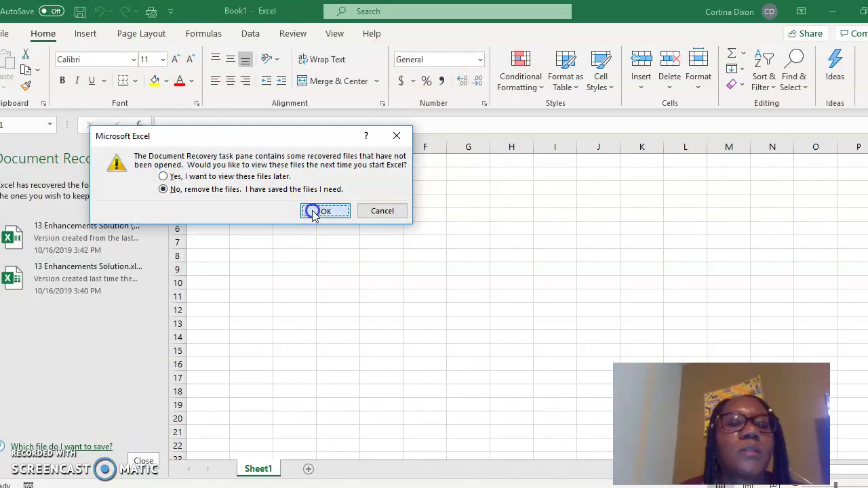
- Start inserting a picture from a file and browse to the Documents > Documents > MSITA > Excel > Excel 2016 folder
click(85, 35)
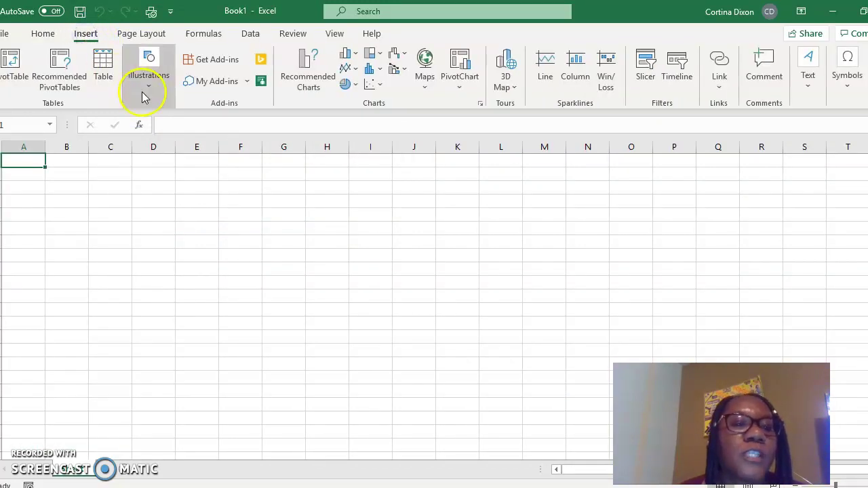
click(150, 93)
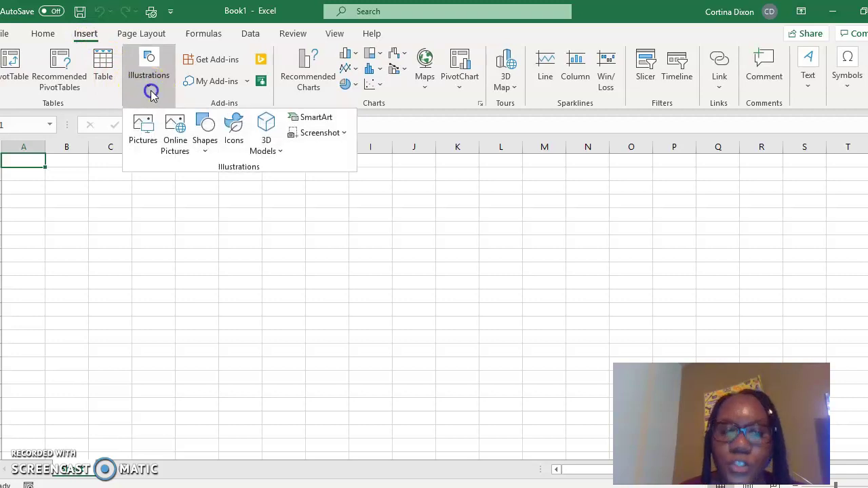
click(148, 129)
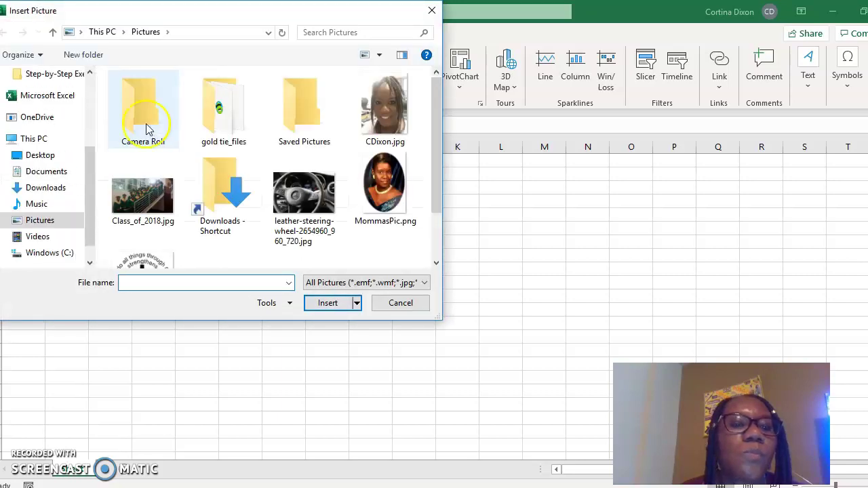
click(51, 171)
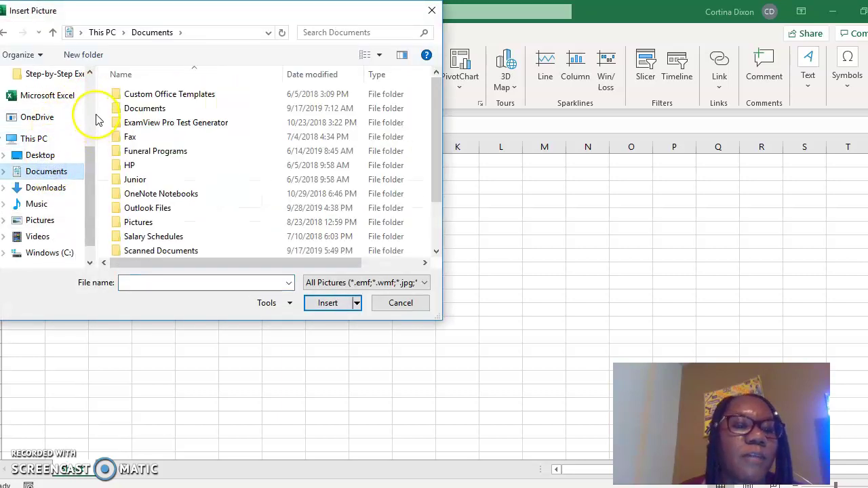
double_click(145, 108)
scroll(147, 123, down, 5)
scroll(148, 124, down, 4)
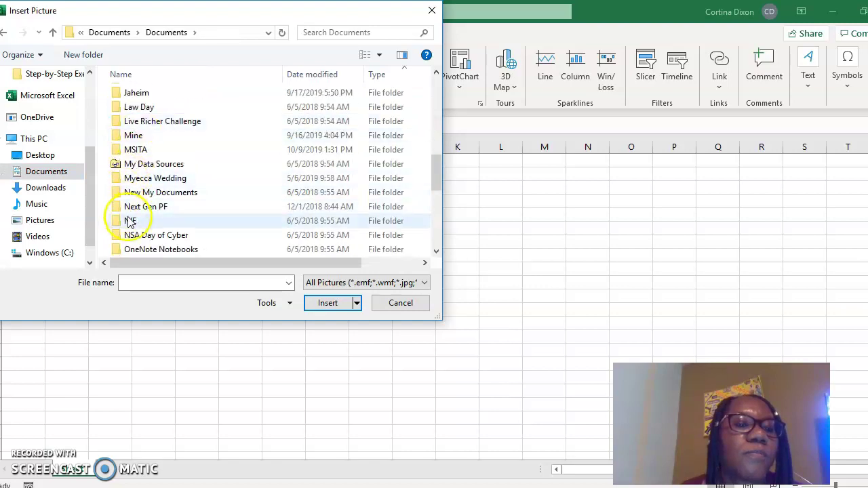
click(137, 150)
double_click(136, 150)
double_click(134, 137)
double_click(142, 95)
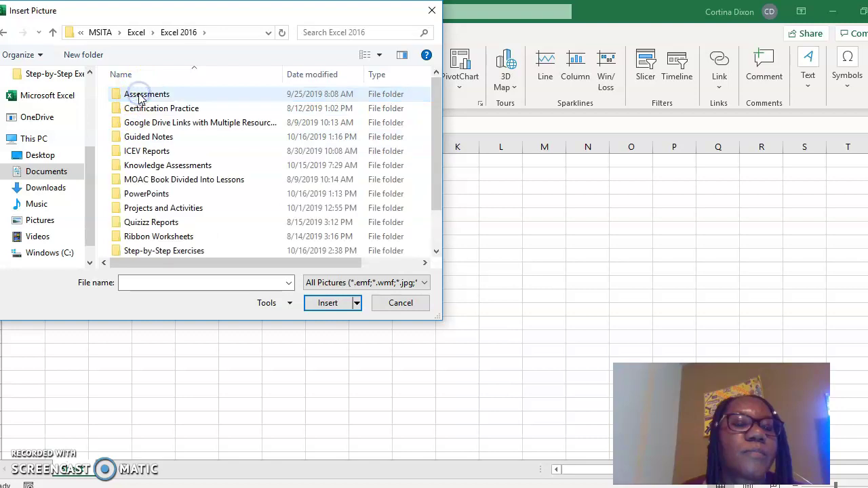
- Insert the picture 13 Happy Kids.jpg from the Student Data Files > 13 folder, then deselect it by selecting an empty cell in column K
scroll(141, 135, down, 1)
double_click(140, 221)
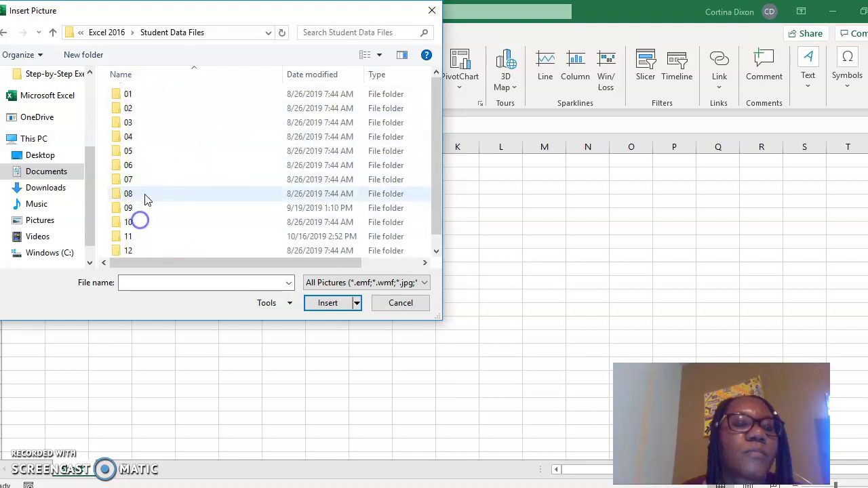
scroll(146, 235, down, 1)
click(130, 250)
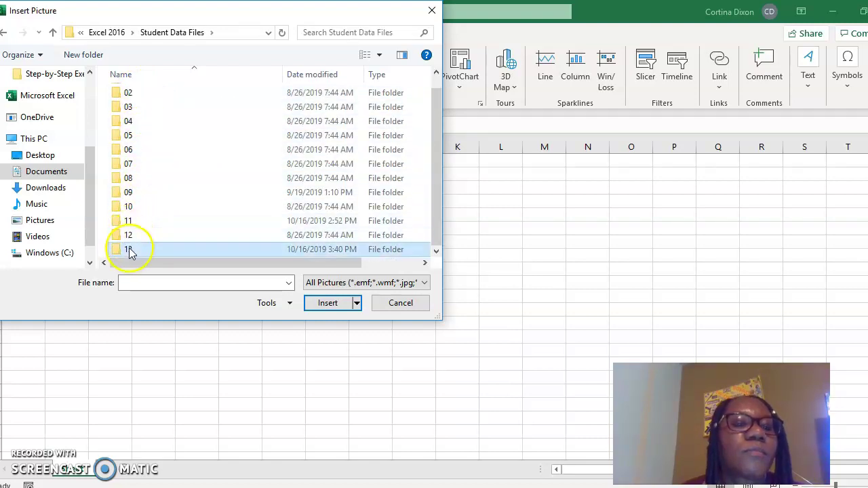
click(298, 121)
click(328, 304)
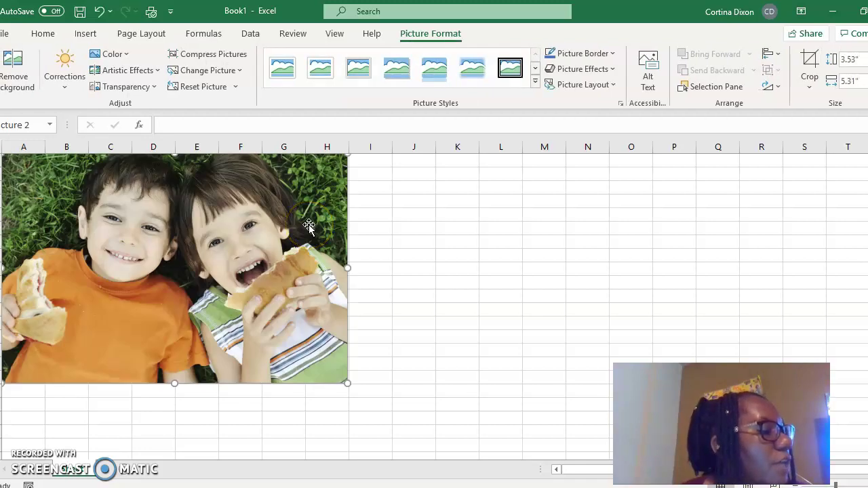
click(471, 256)
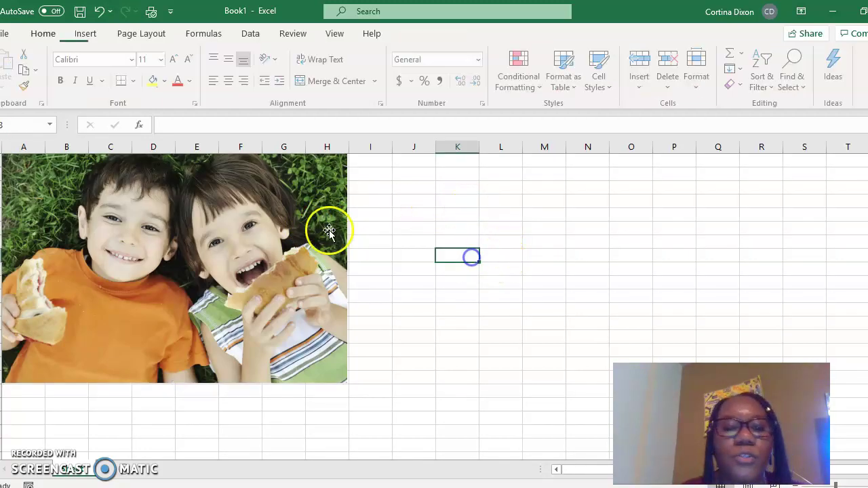
- Save the workbook as 13 Insert Pictures Solution in the Completed Files folder, replacing the existing file
click(10, 34)
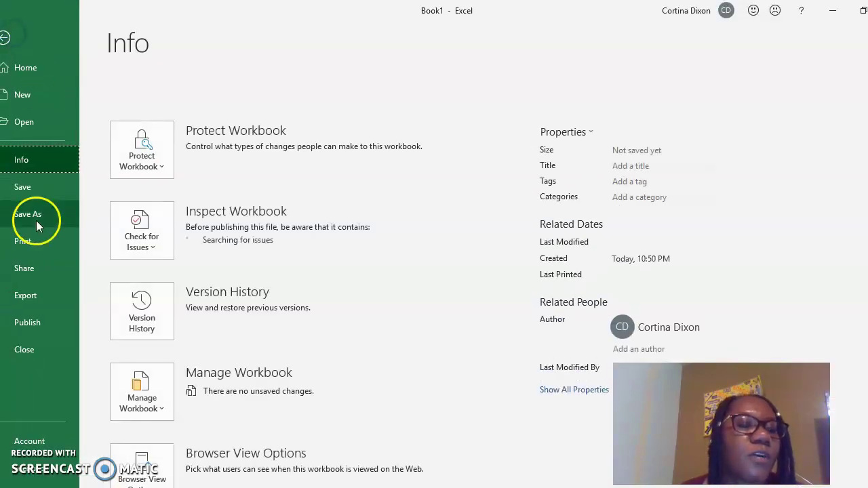
click(34, 218)
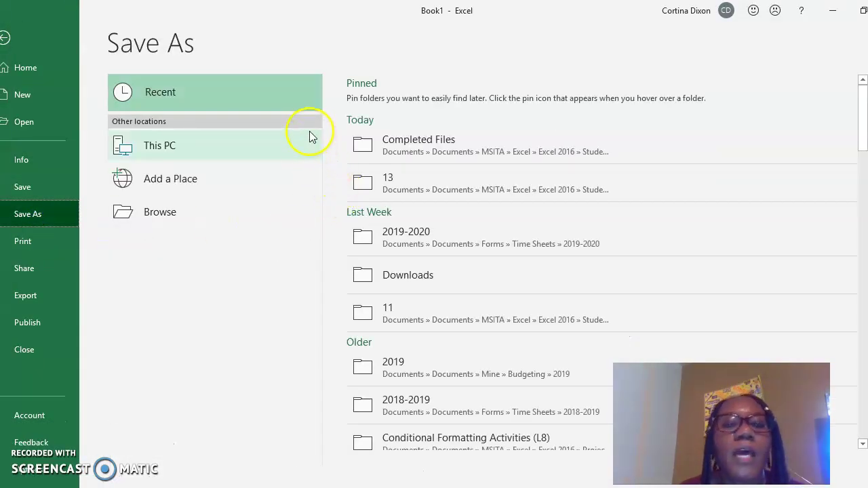
click(405, 152)
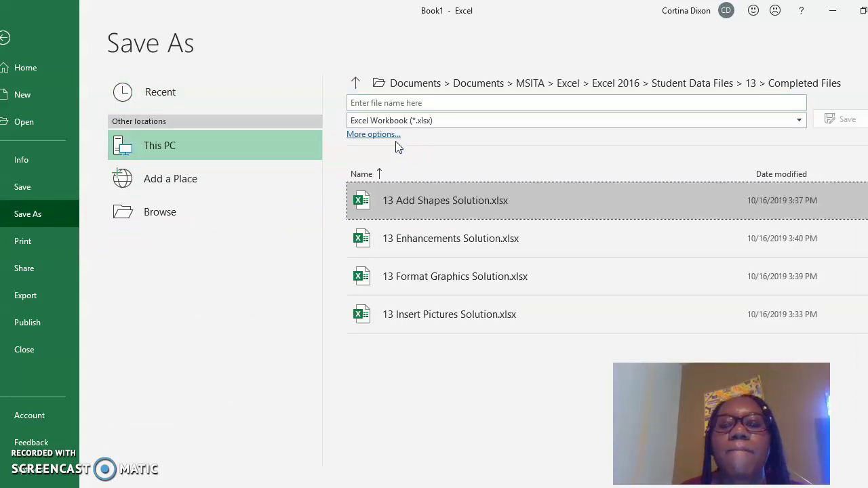
click(382, 103)
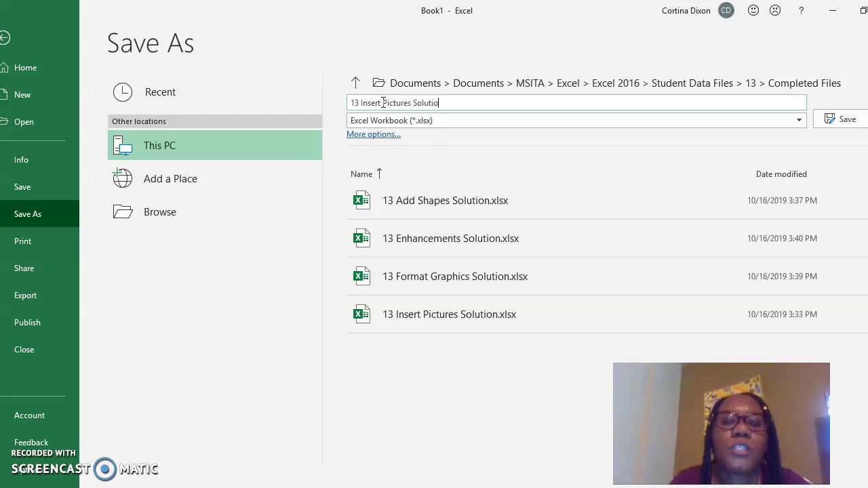
click(844, 119)
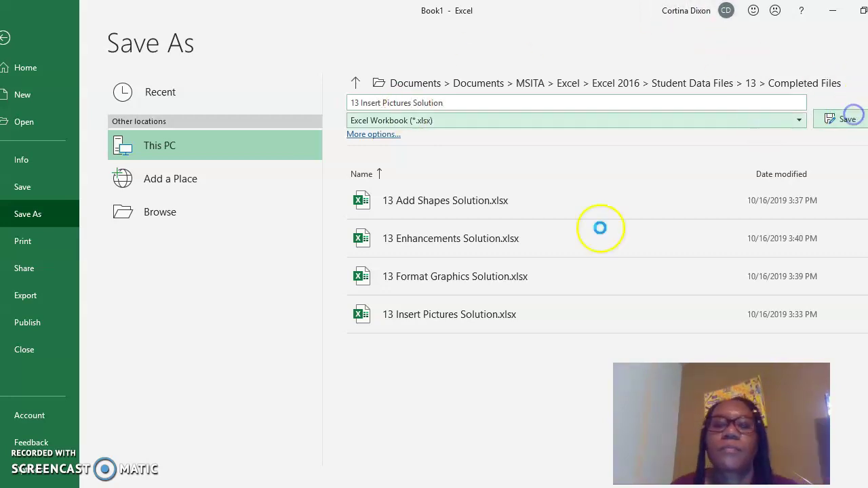
click(472, 304)
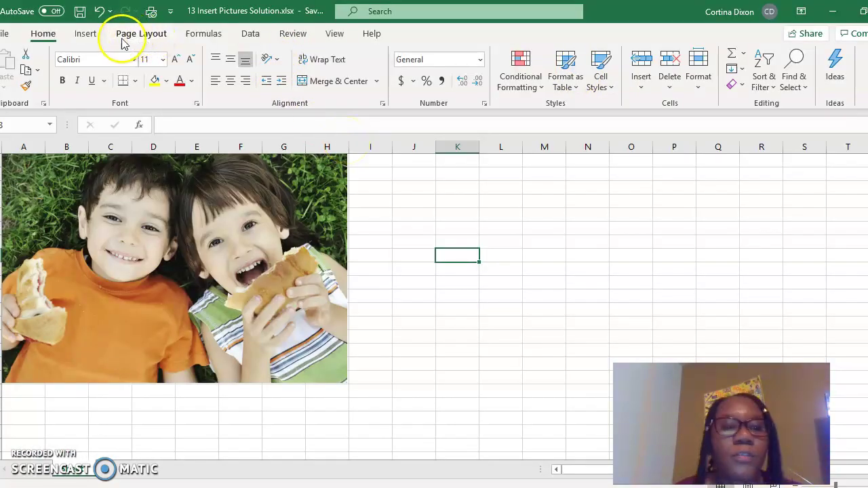
- Search the online pictures for "children eating lunch"
click(88, 34)
click(148, 84)
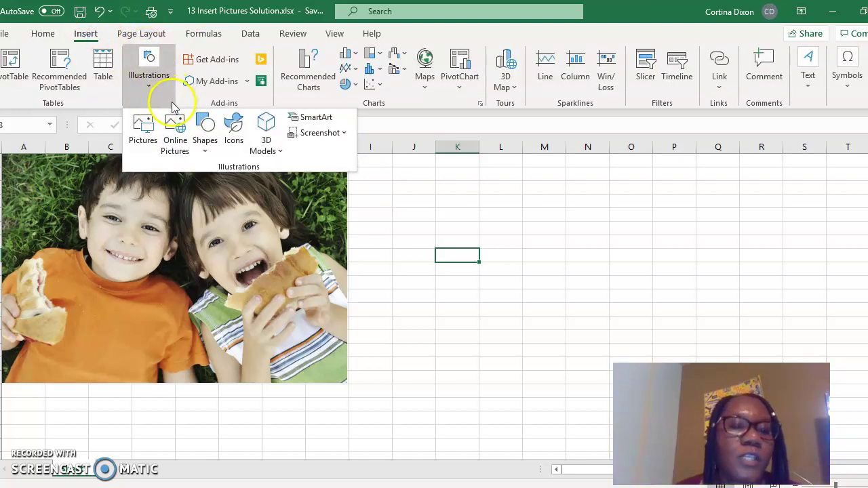
click(174, 139)
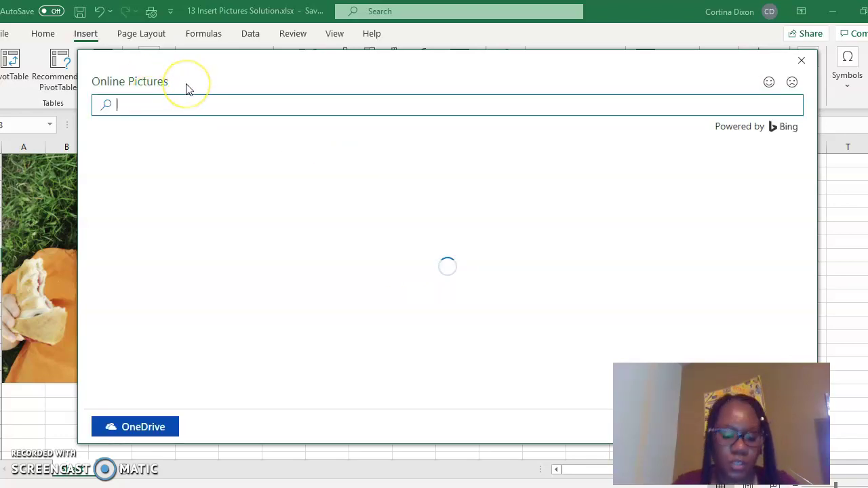
text(children eating lu)
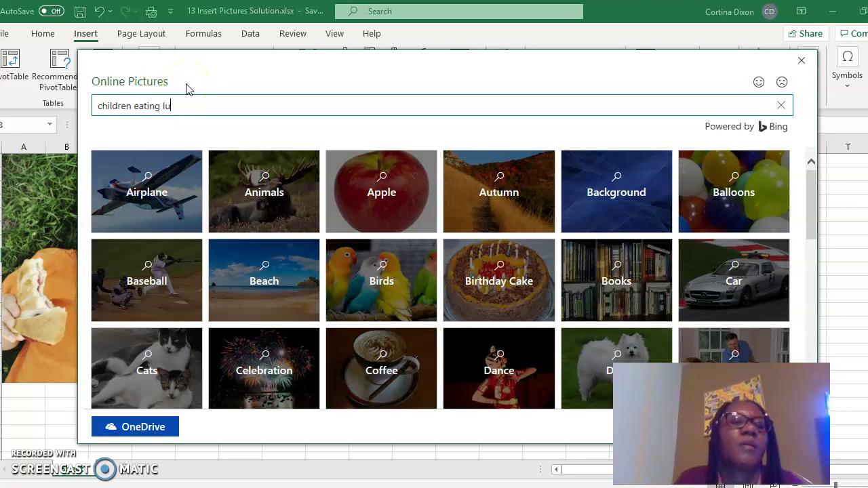
key(Return)
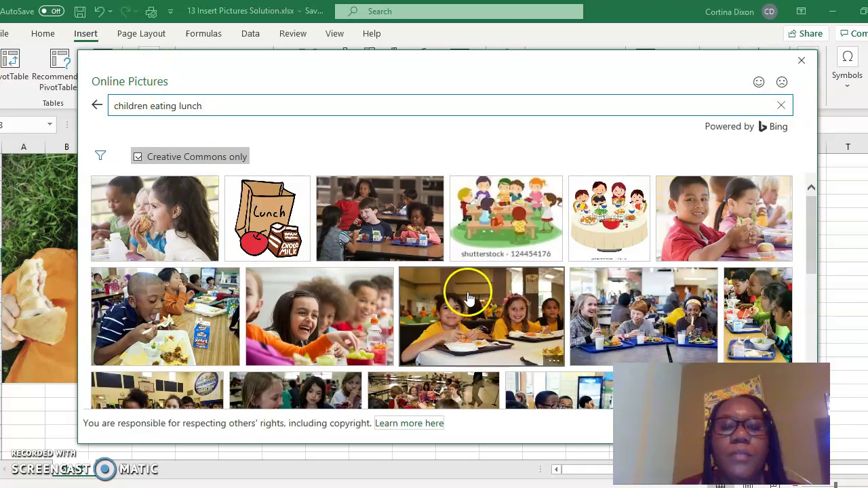
- Insert only the online picture of a woman and children eating at an outdoor picnic table
scroll(461, 290, down, 5)
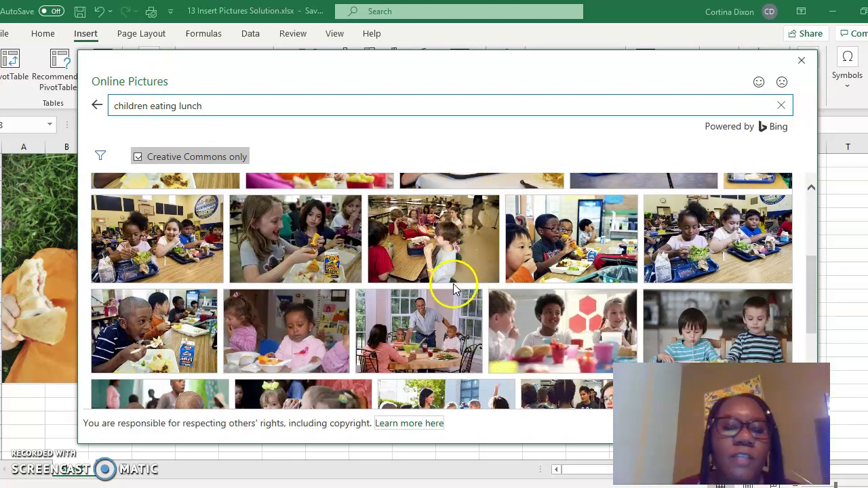
scroll(456, 287, down, 3)
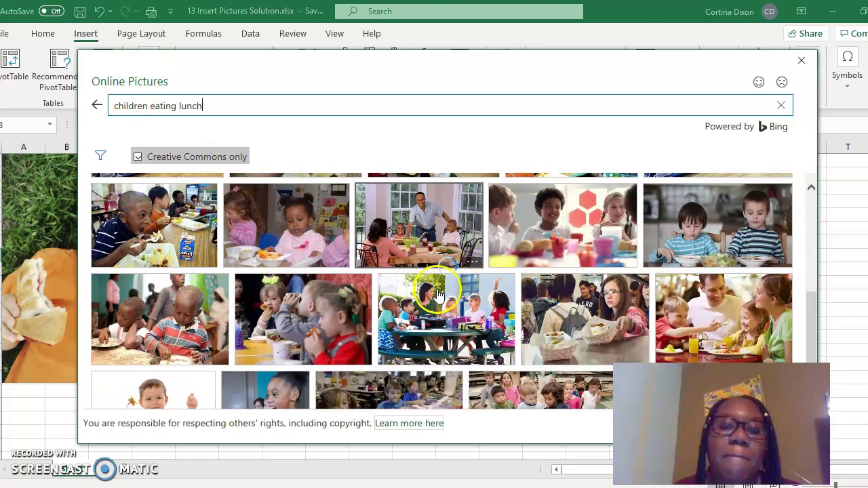
scroll(421, 318, down, 2)
click(422, 319)
click(427, 215)
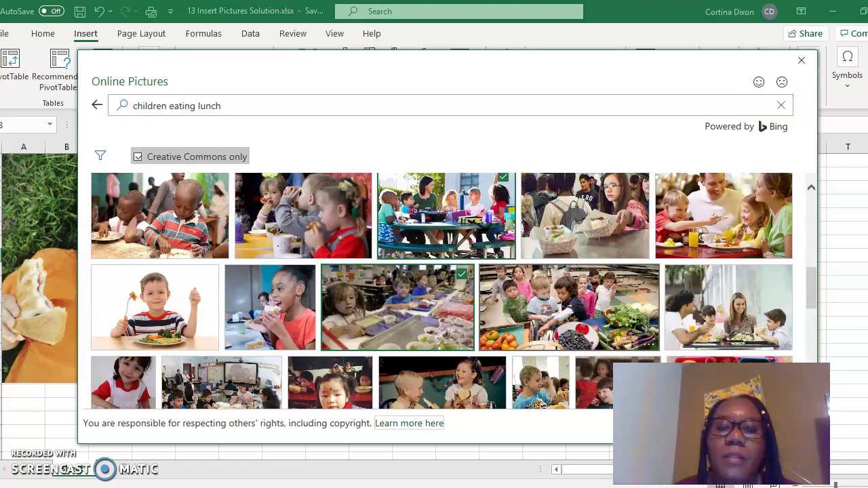
click(461, 278)
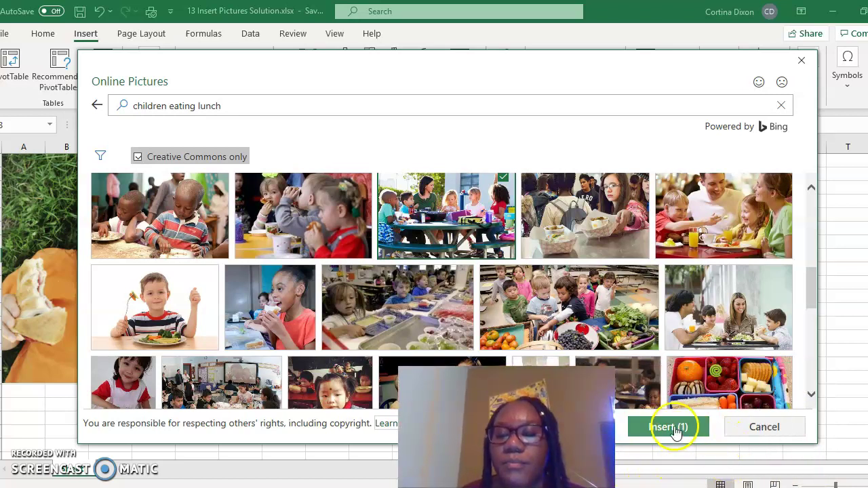
click(669, 427)
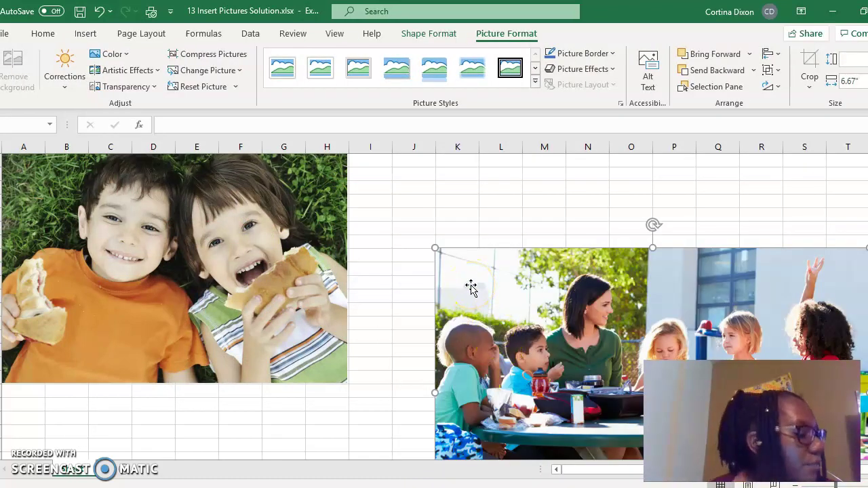
- Save the workbook with both pictures and close it
click(81, 14)
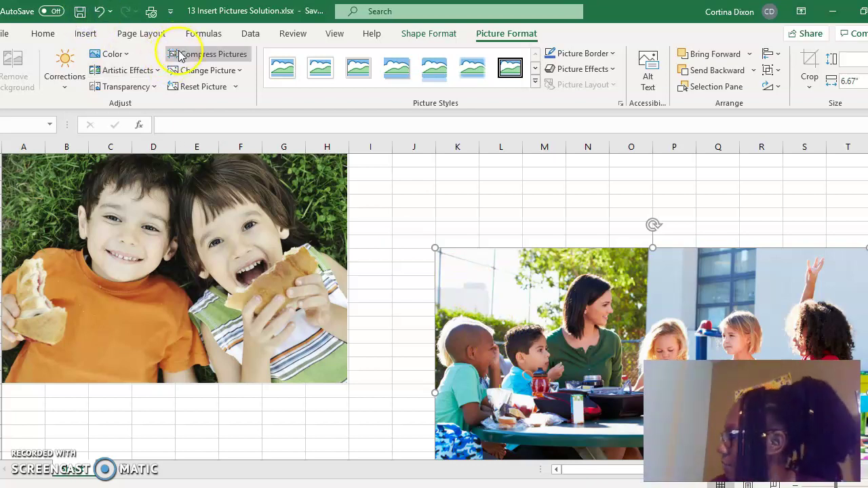
click(82, 13)
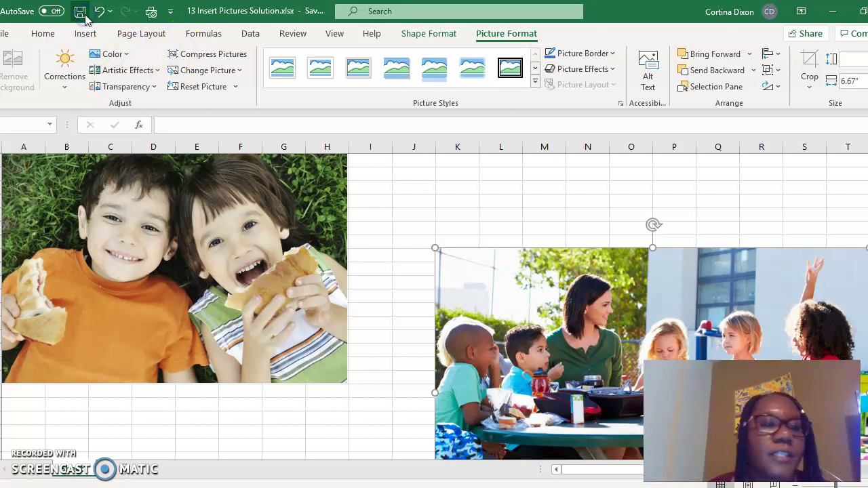
click(9, 34)
click(25, 351)
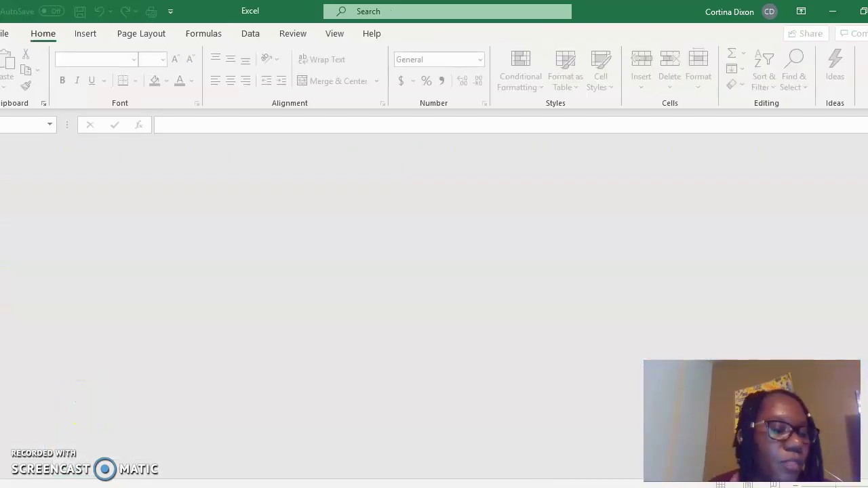
- Switch to File Explorer and open 13 Add Shapes.xlsx from the Student Data Files > 13 folder
key(alt+Tab)
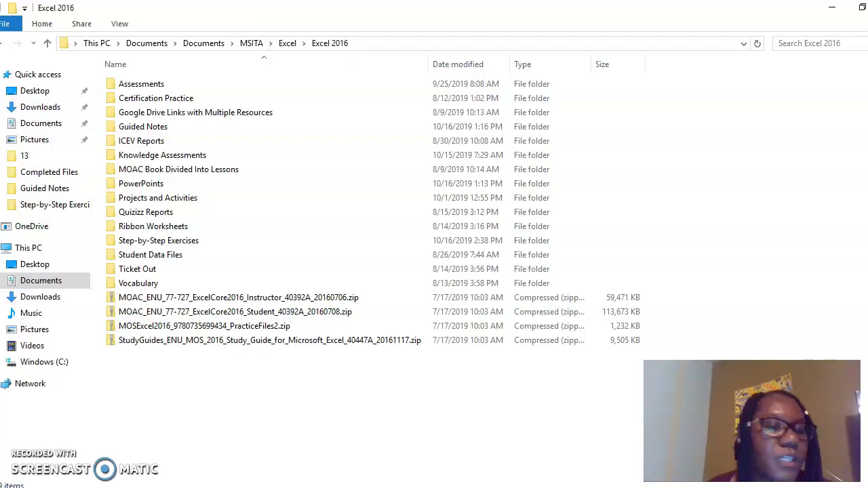
double_click(144, 256)
double_click(125, 253)
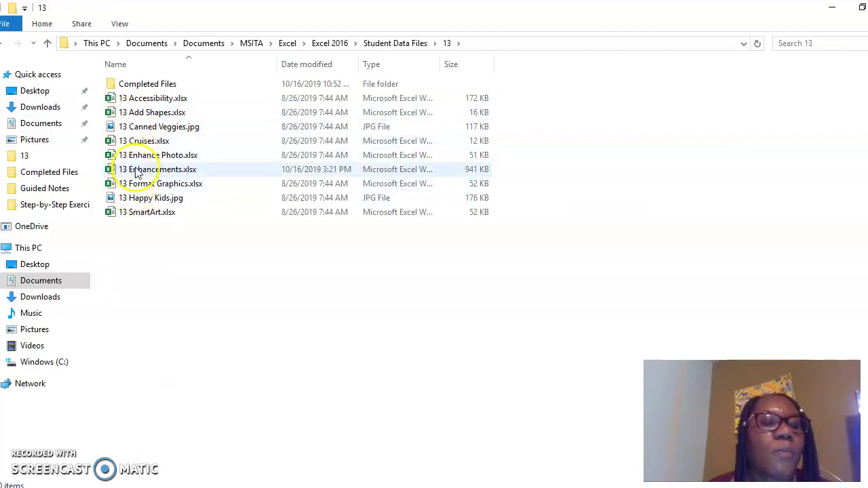
click(138, 113)
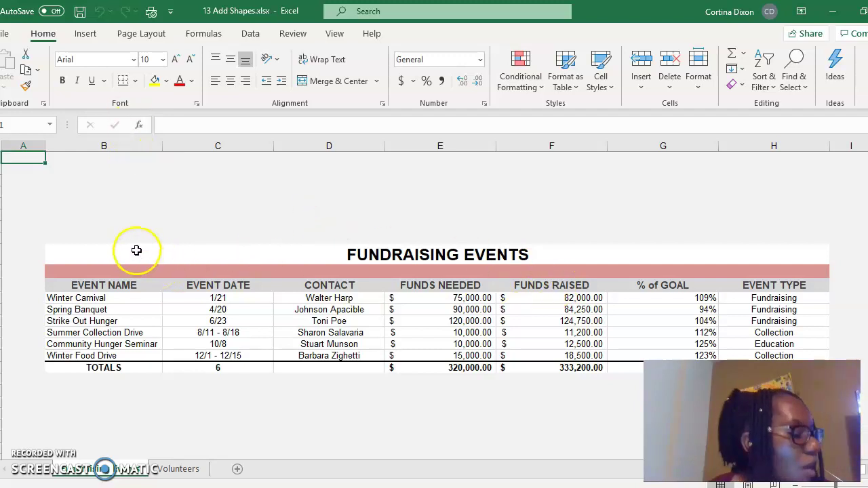
- Draw an up block arrow about 1.58" high and 0.97" wide below the Funds Raised total, with its tip pointing at the total
click(85, 36)
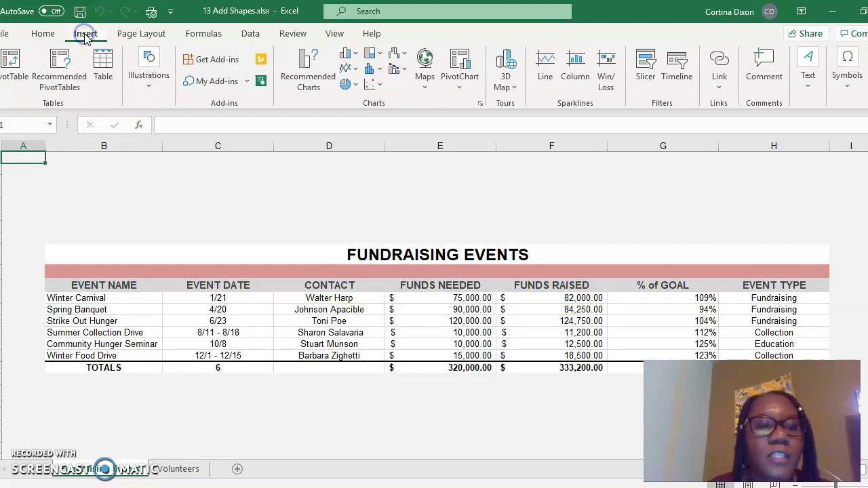
click(151, 88)
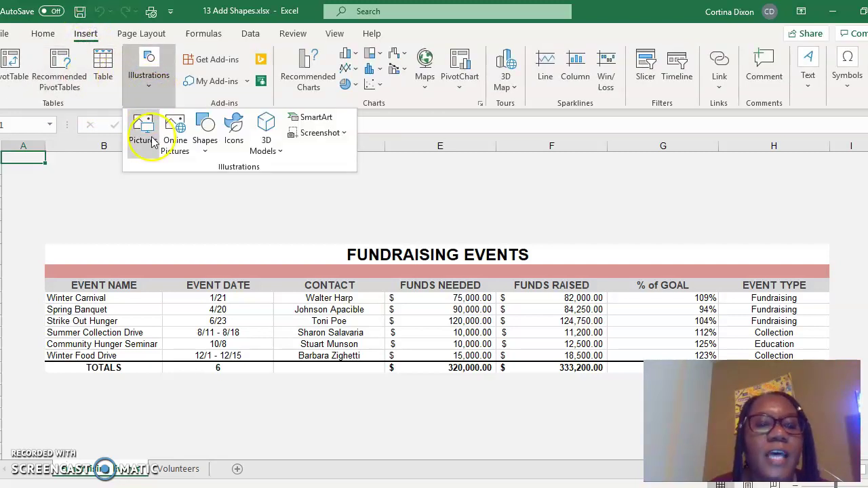
click(202, 154)
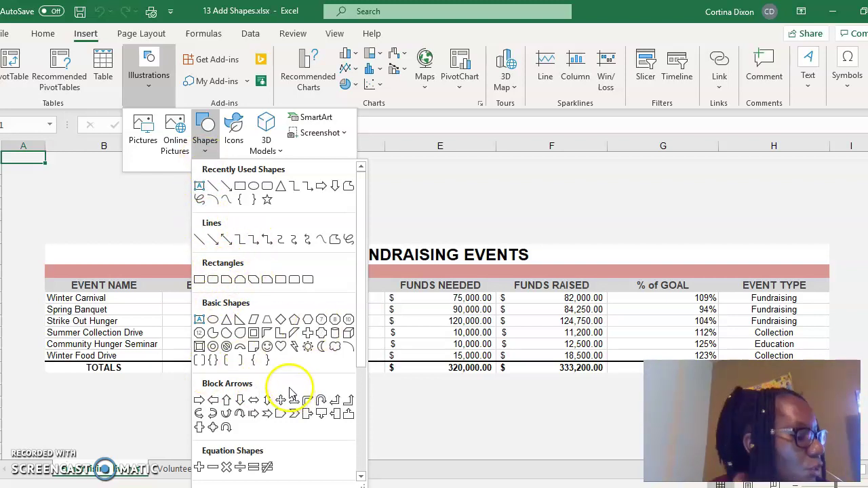
click(226, 401)
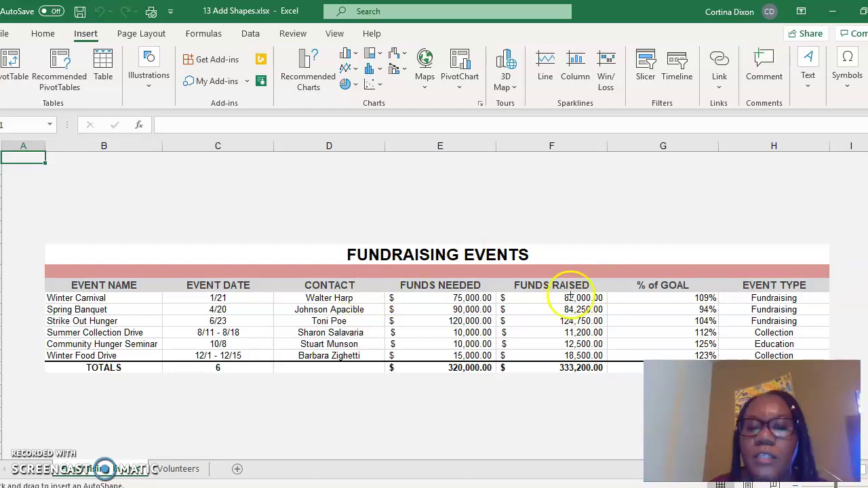
drag(560, 383, 620, 434)
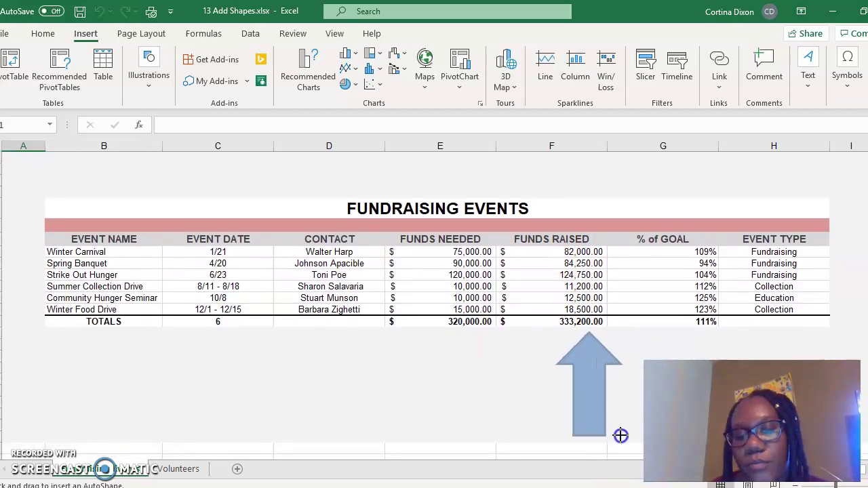
drag(582, 349, 565, 348)
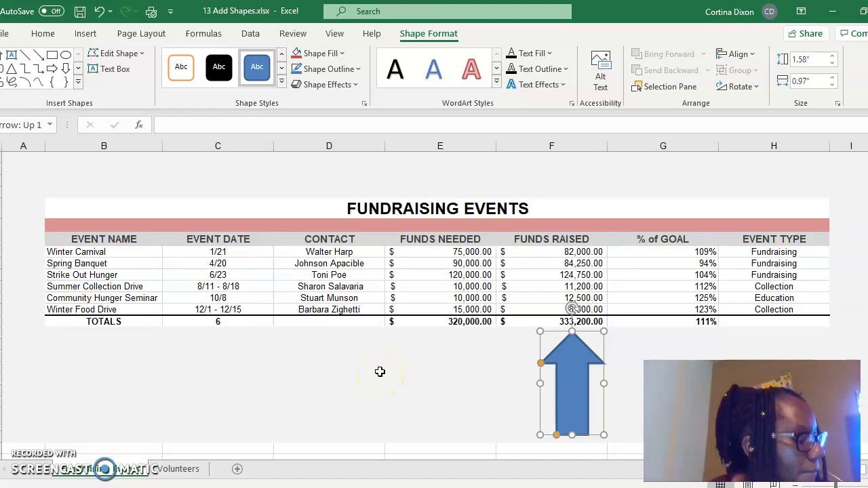
click(380, 372)
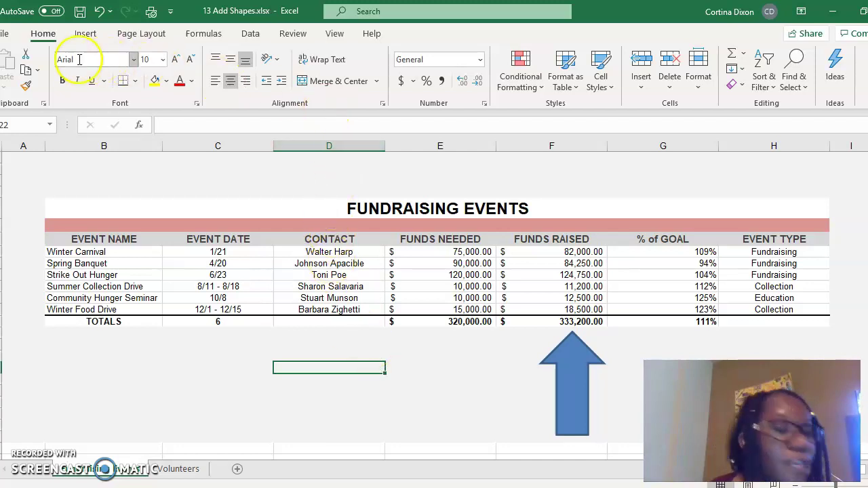
- Save the workbook as 13 Add Shapes Solutions in the Completed Files folder
click(6, 36)
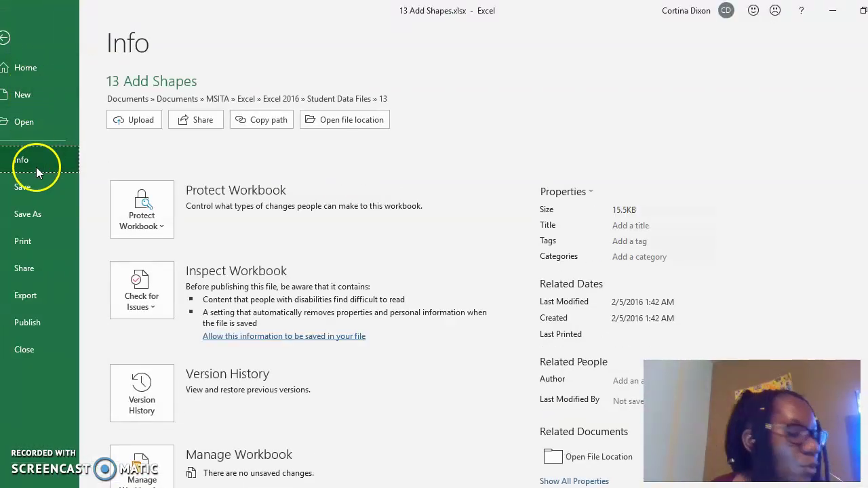
click(38, 210)
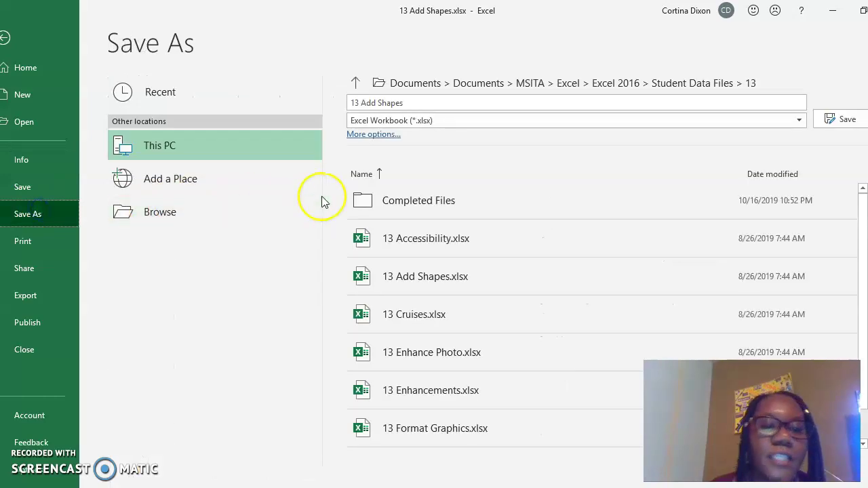
double_click(363, 200)
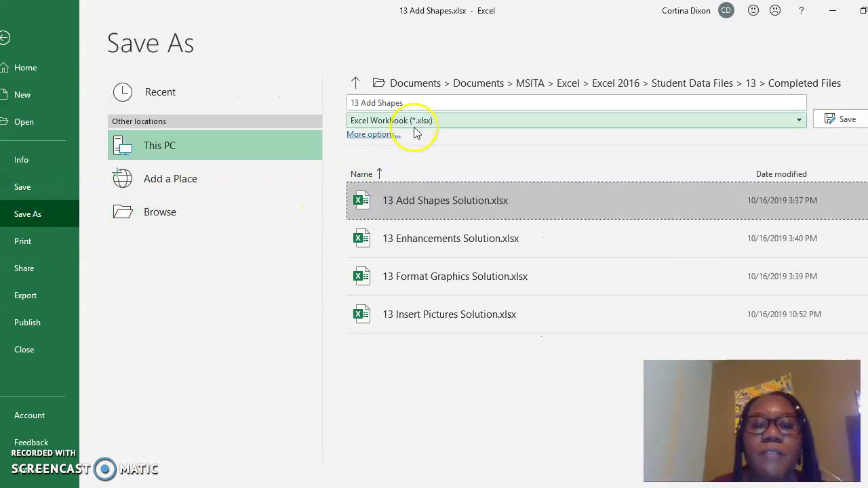
click(427, 102)
click(436, 116)
click(432, 99)
click(432, 99)
text(S)
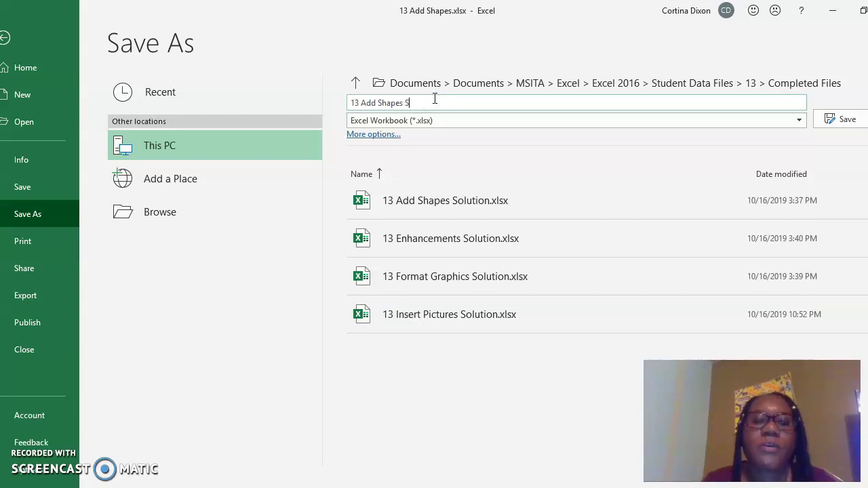
text(olutions)
key(Return)
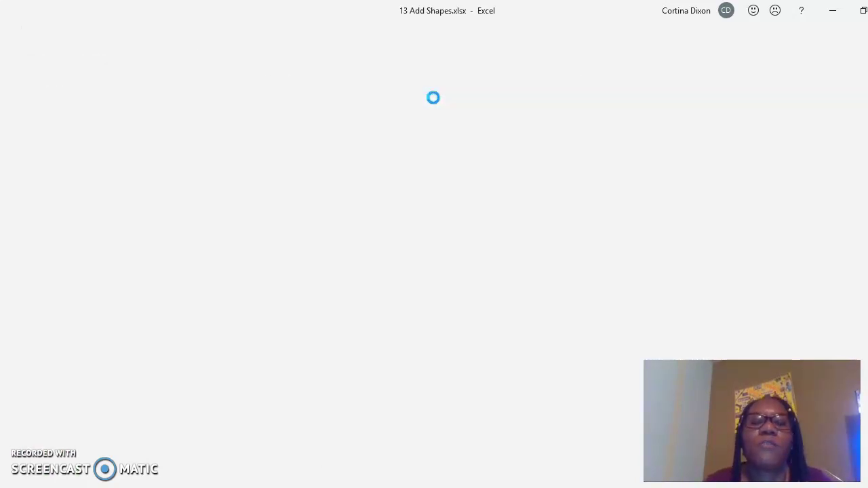
click(412, 100)
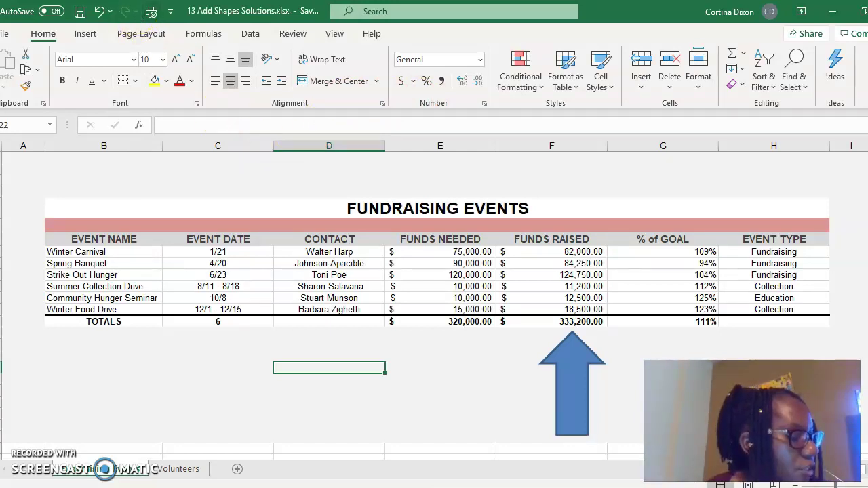
- Draw a thin line arrow about 0.57" high and 0.93" wide below the Contact column, rising toward the Funds Needed total, and save the workbook
click(85, 35)
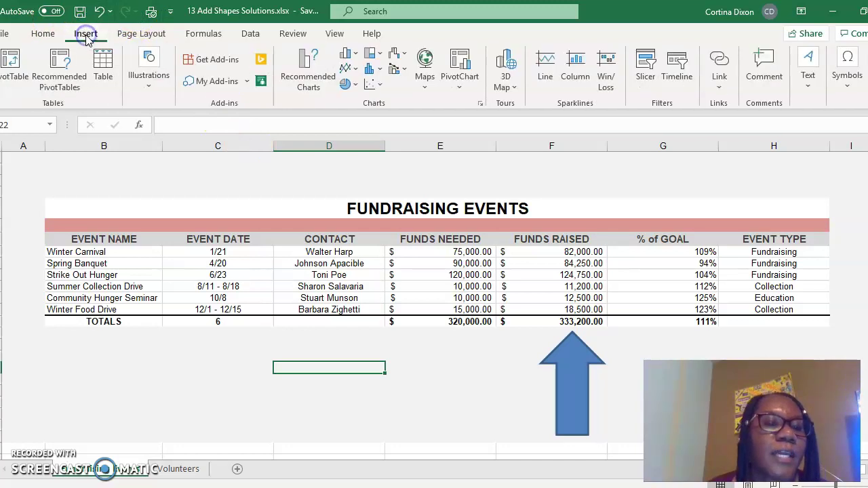
click(150, 87)
click(206, 143)
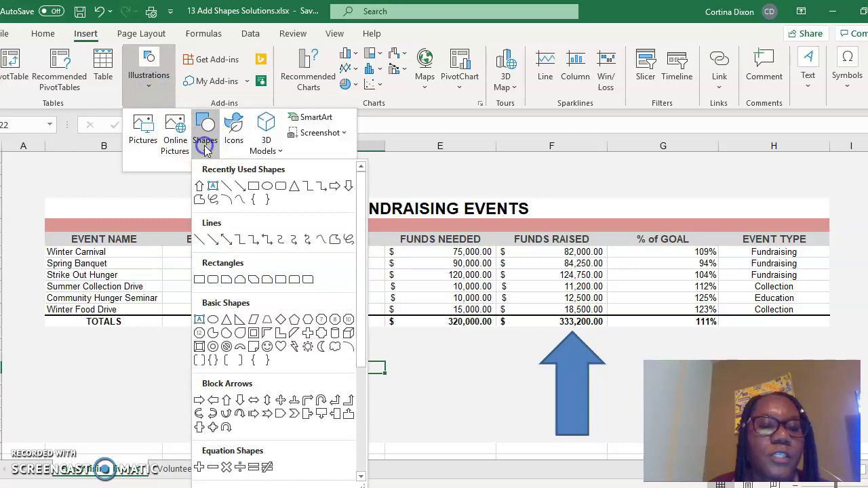
click(213, 240)
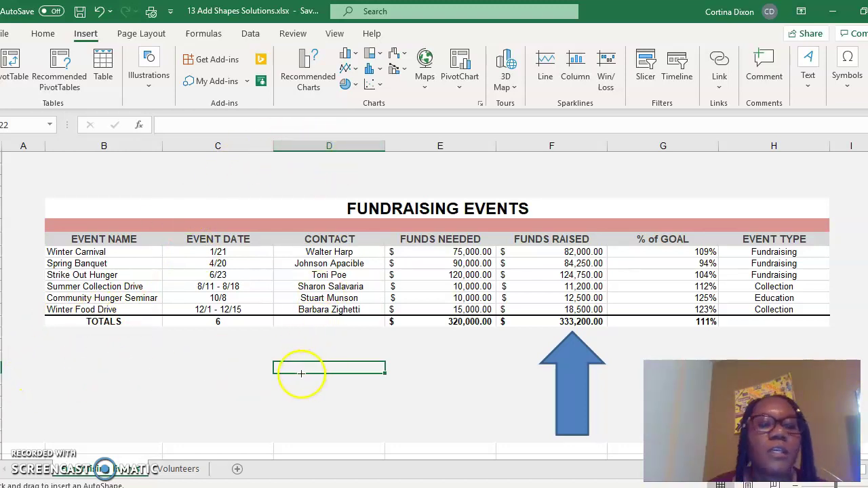
drag(295, 371, 354, 333)
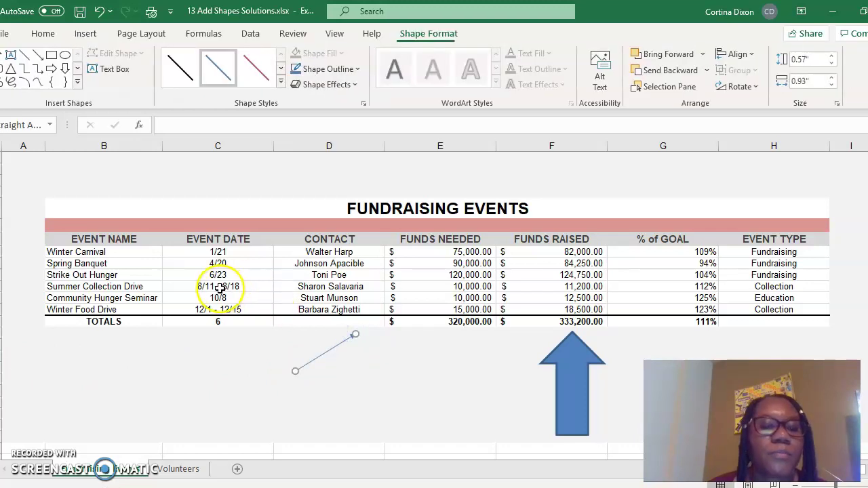
click(217, 403)
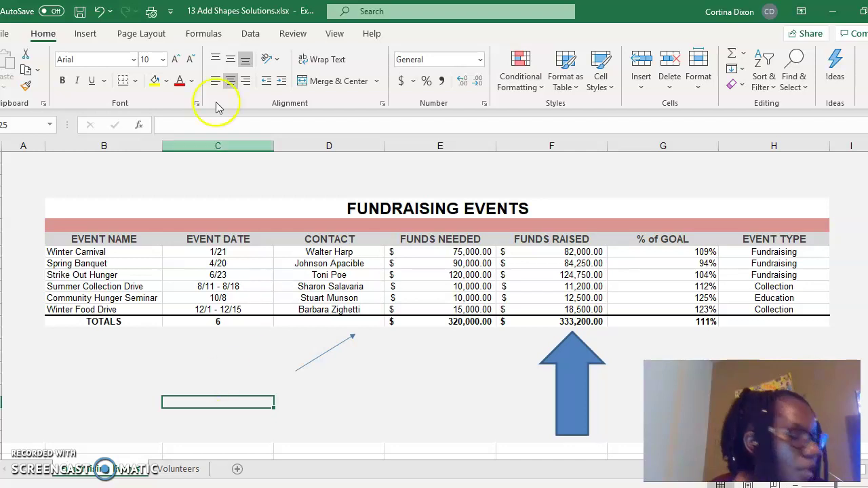
click(80, 11)
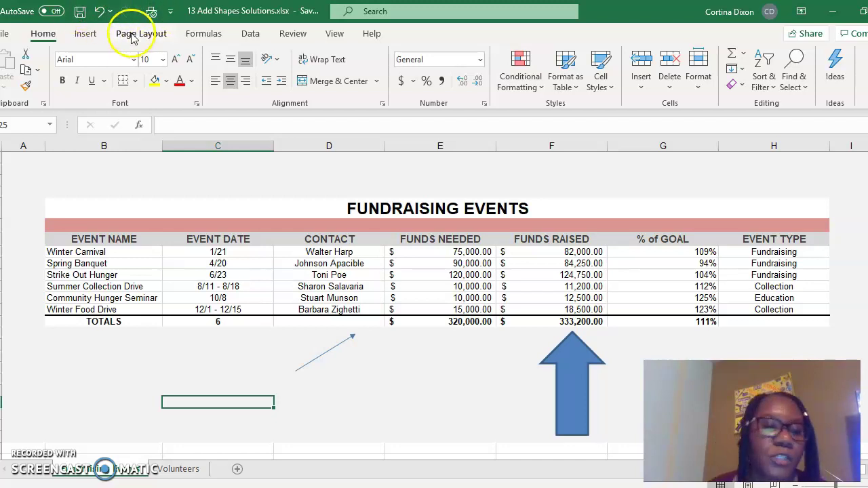
- Draw the first explosion shape from Stars and Banners below the Funds Needed total, about 1.49" high and 1.96" wide
click(86, 33)
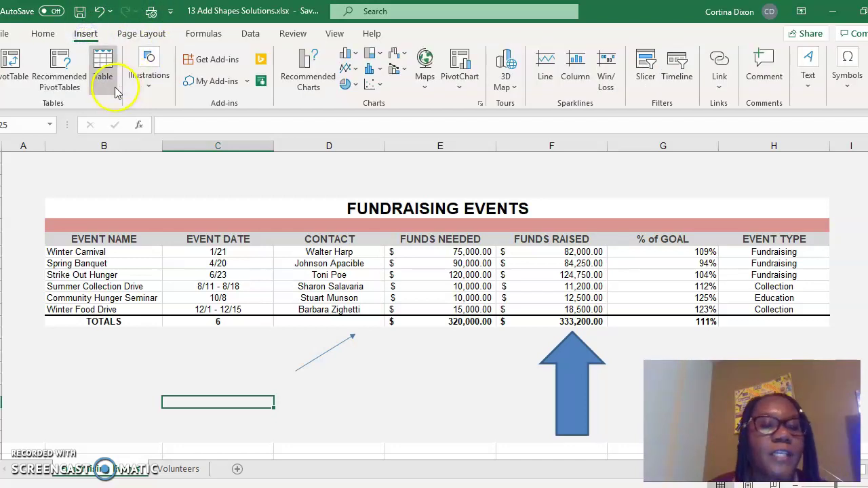
click(146, 78)
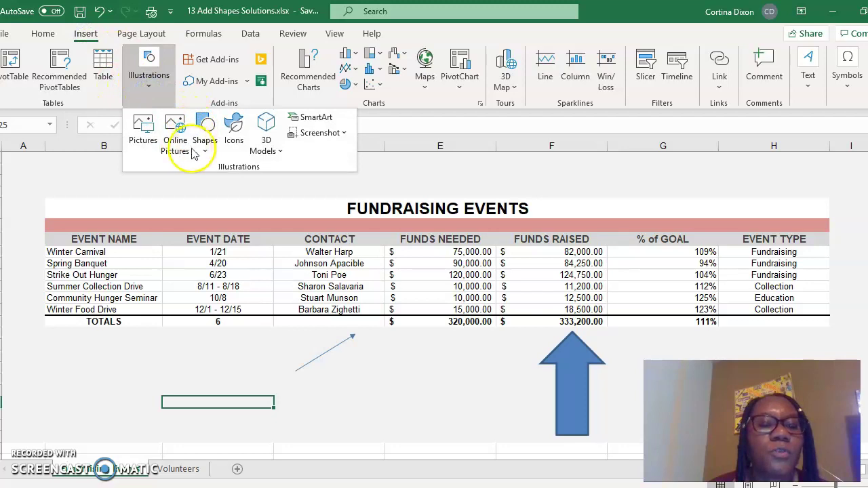
click(204, 139)
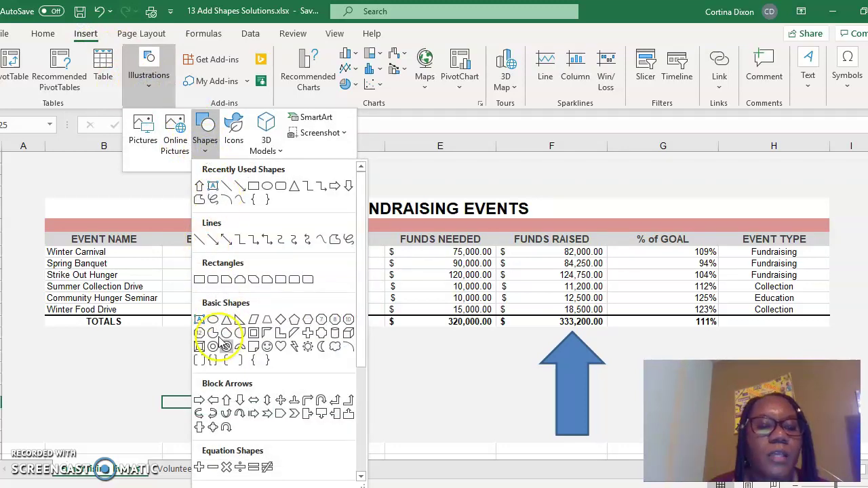
scroll(235, 364, down, 3)
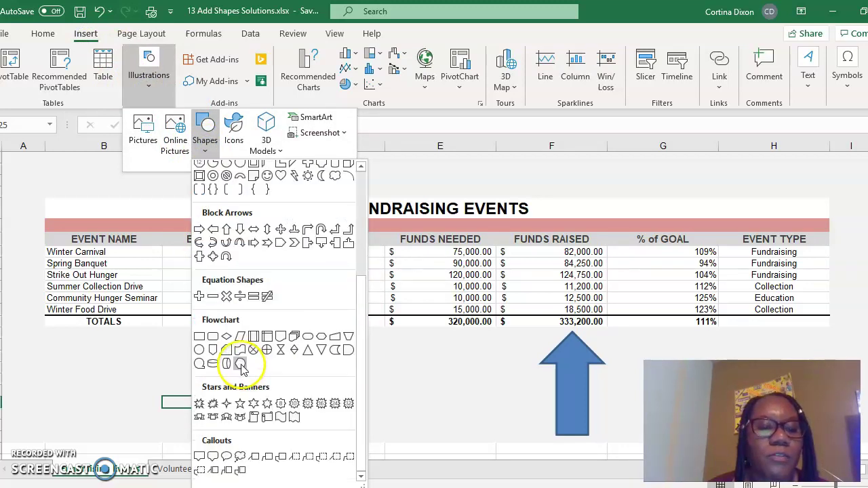
click(200, 404)
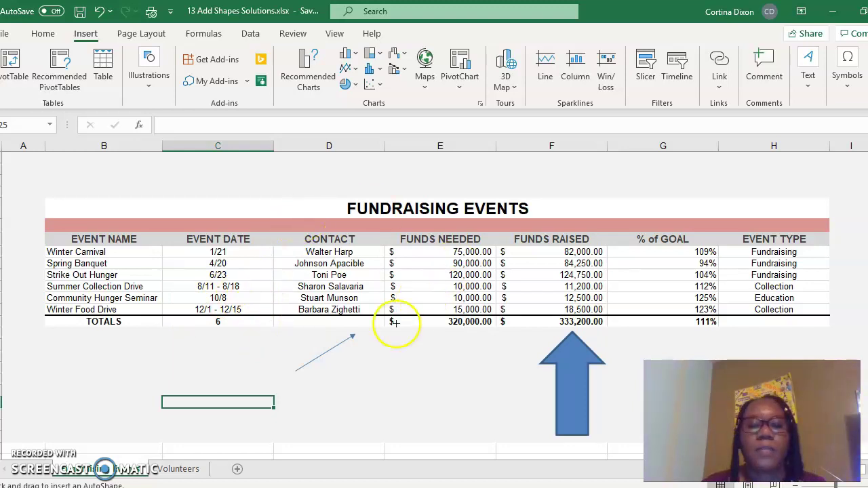
drag(399, 338, 525, 436)
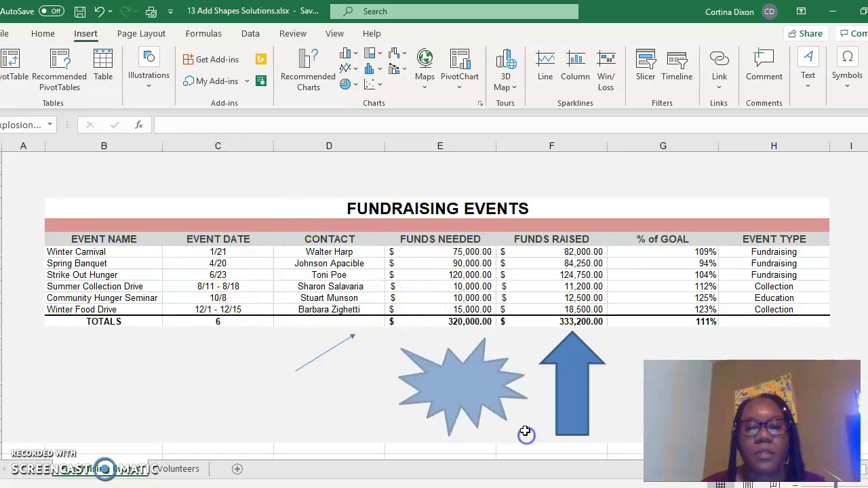
- Add the text "Goal Exceeded!" inside the explosion shape
right_click(447, 358)
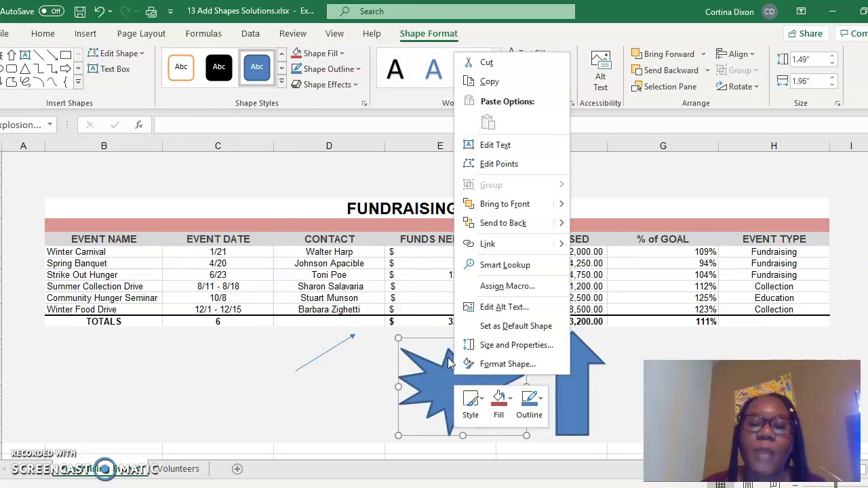
click(487, 144)
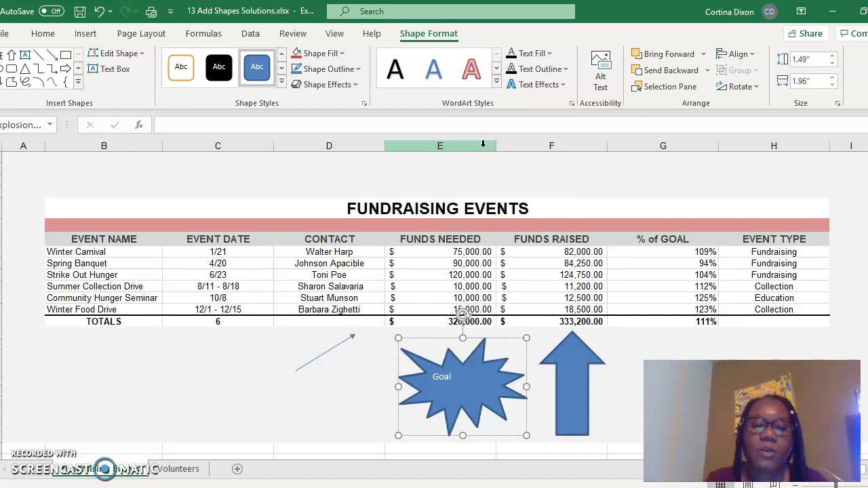
text(Goal Exceeded!)
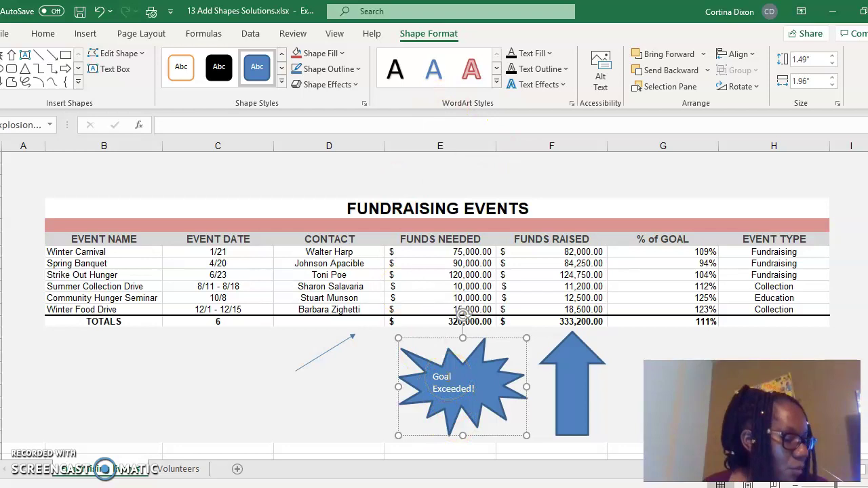
- Format the explosion shape's text as bold, horizontally centered and 14 pt, and save the workbook
double_click(448, 376)
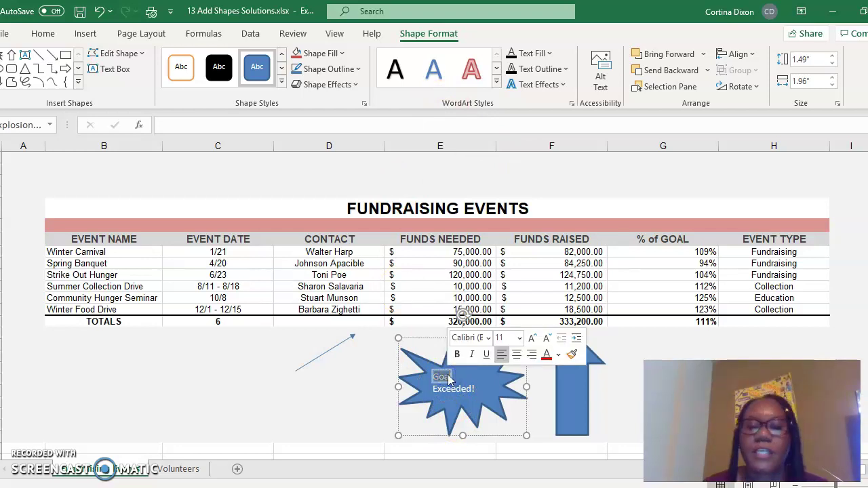
triple_click(441, 376)
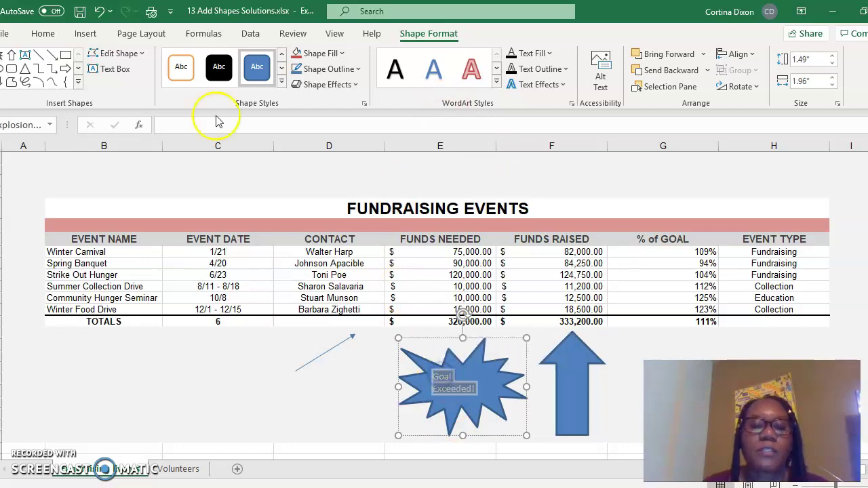
click(43, 33)
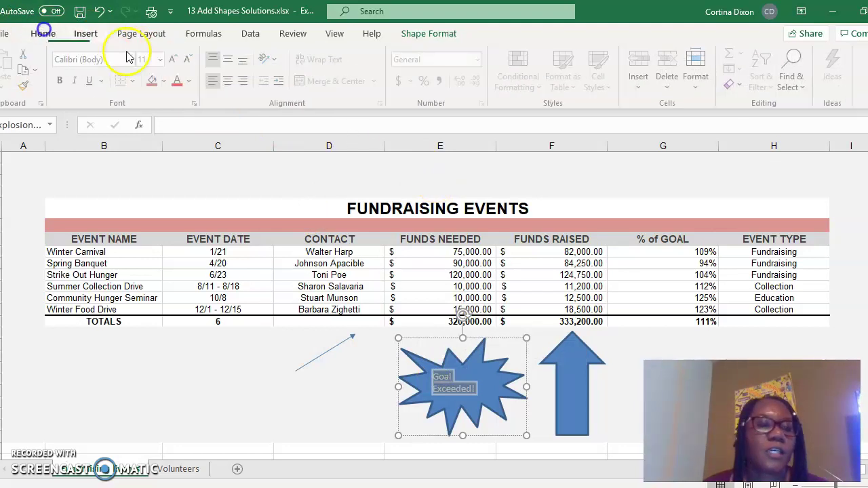
click(64, 82)
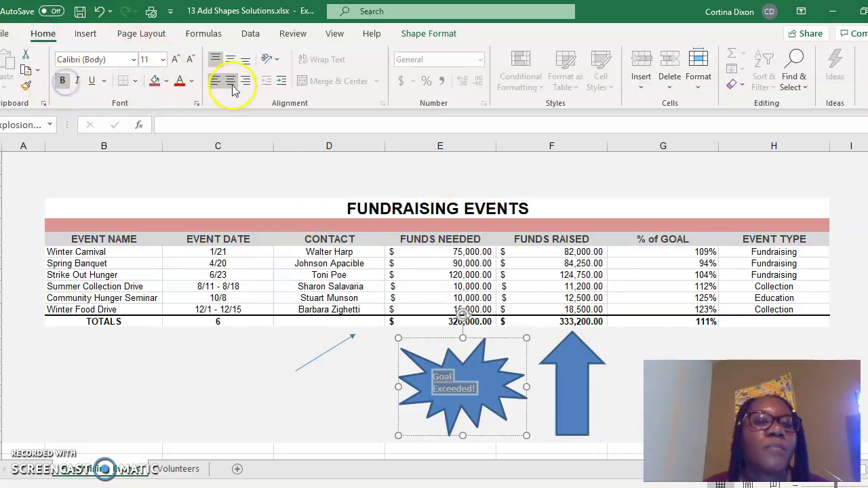
click(231, 81)
click(163, 59)
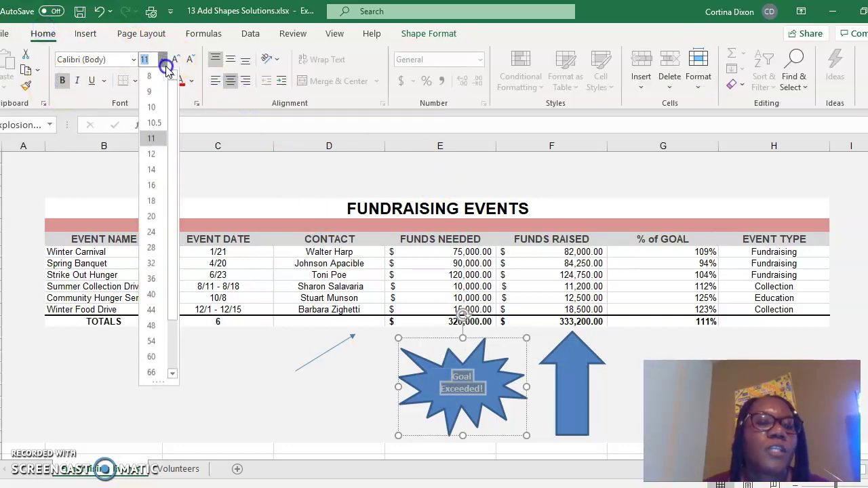
click(151, 166)
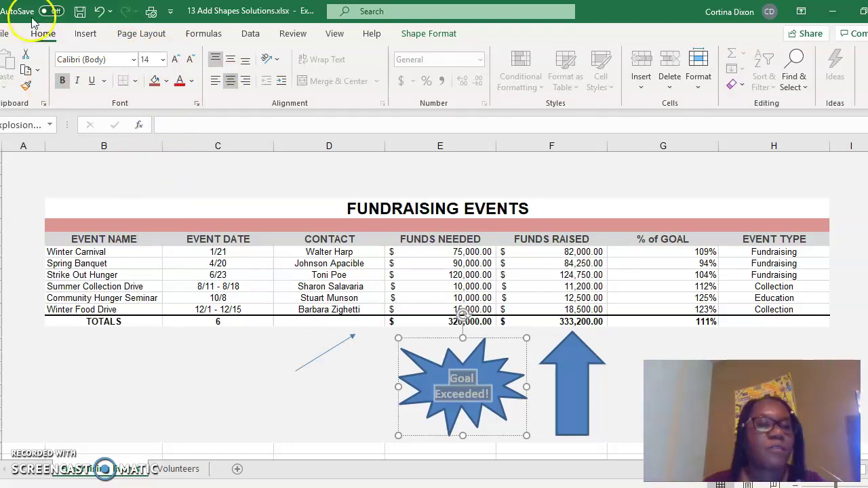
click(83, 13)
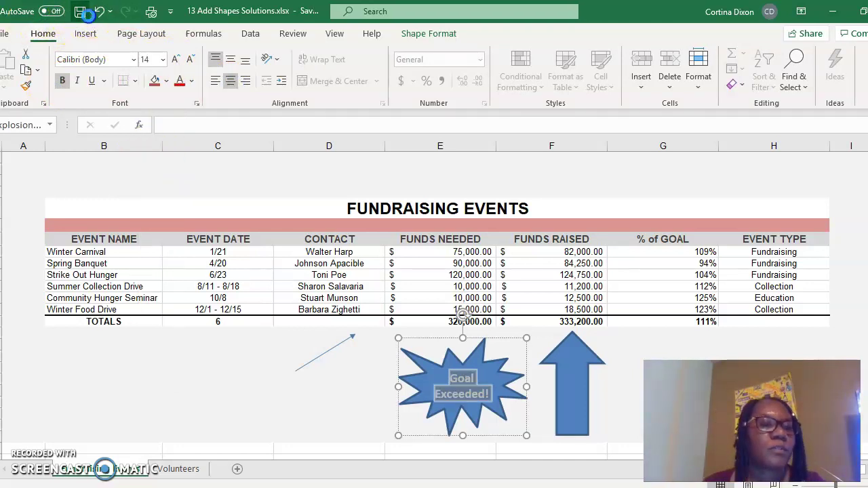
- Draw a text box below the Totals row, spanning the Event Name and Event Date columns, with its edge extended to the table's outer edge
click(85, 33)
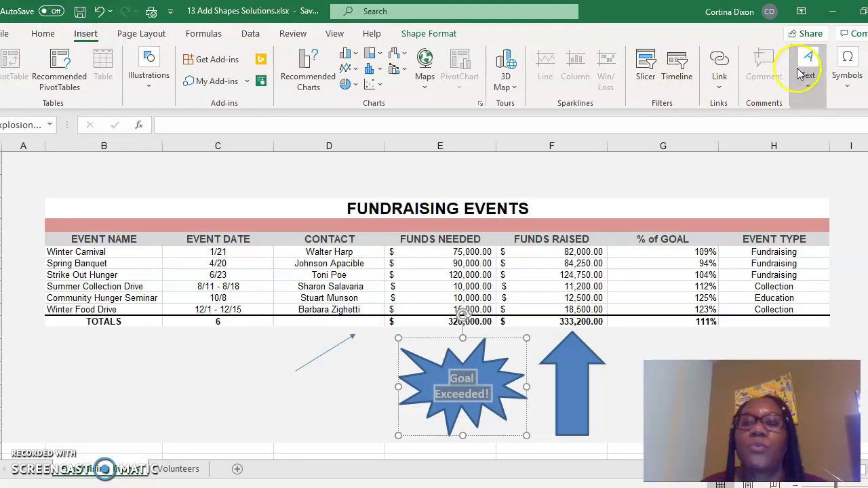
click(812, 95)
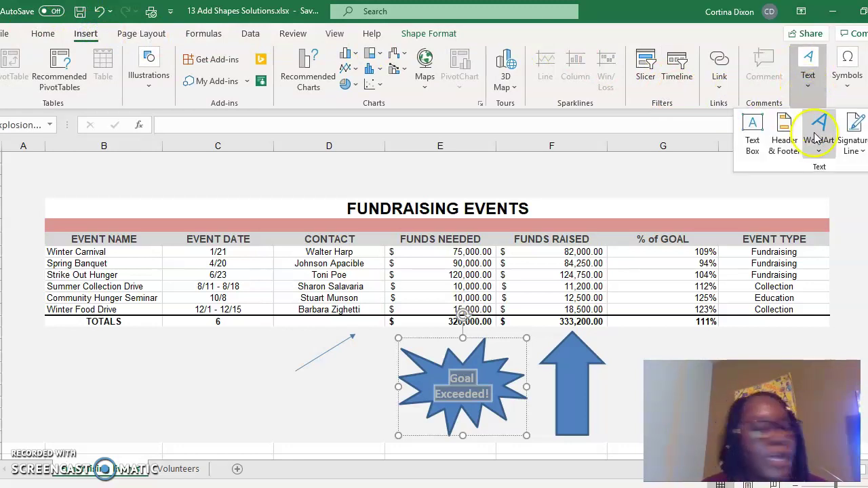
click(758, 128)
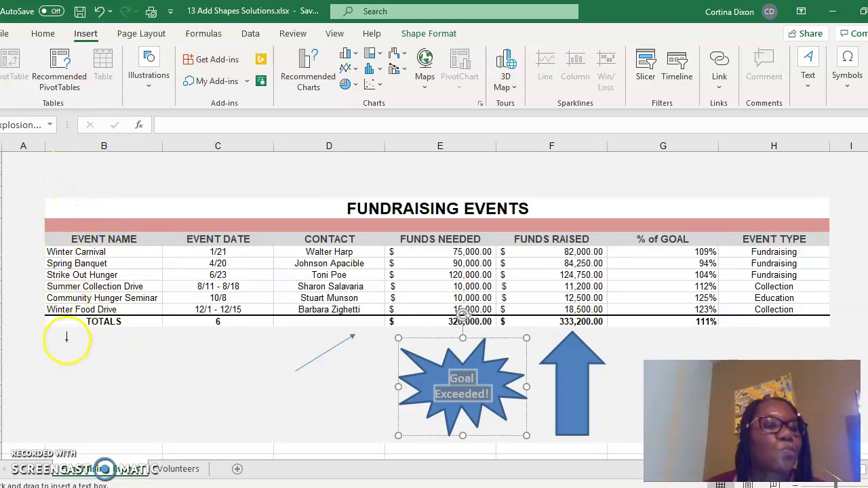
mouse_move(66, 340)
mouse_down()
mouse_move(154, 401)
mouse_move(277, 443)
mouse_move(277, 393)
mouse_up()
drag(67, 366, 44, 366)
click(107, 358)
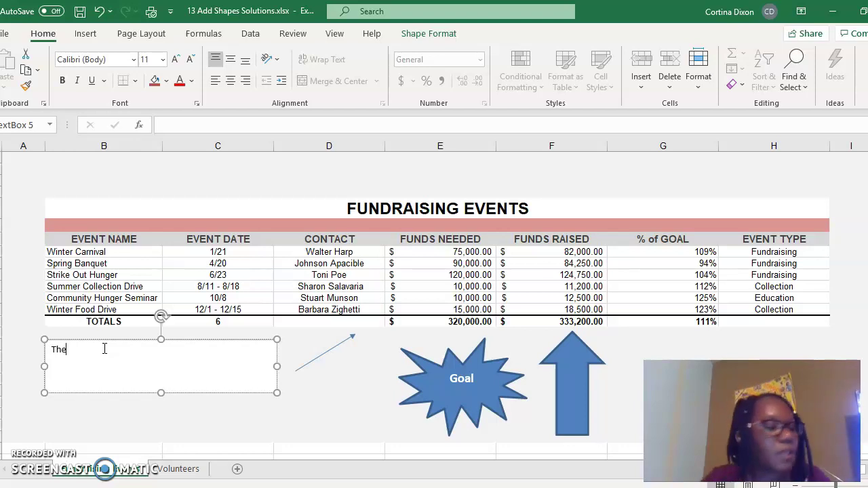
- Enter "These numbers are preliminary. I need to check with the director before releasing the worksheet to the board for review." in the text box and save
text(These numbers are pr)
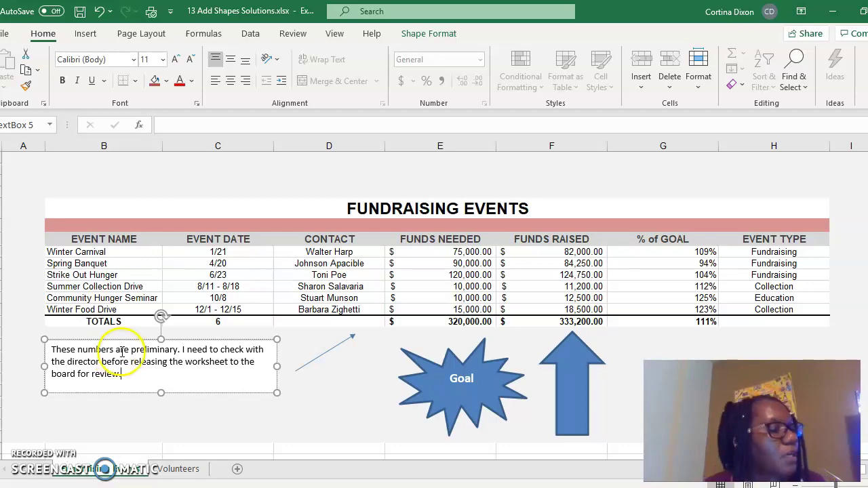
scroll(16, 166, up, 1)
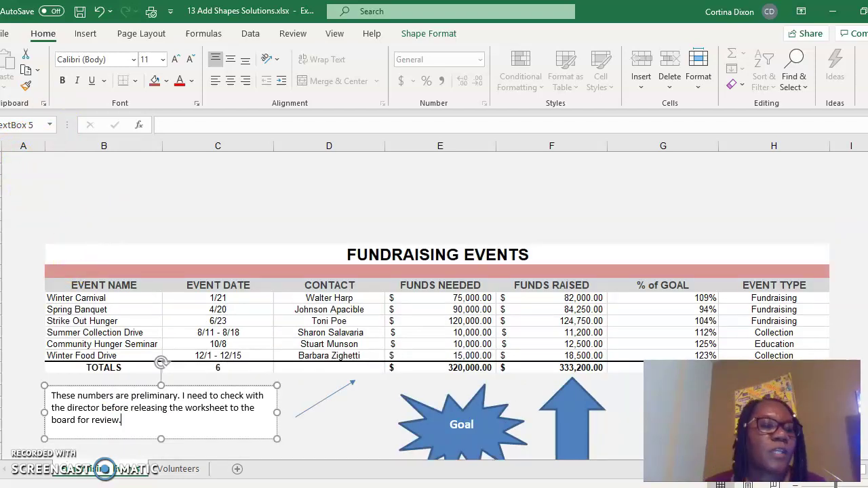
click(14, 156)
click(79, 12)
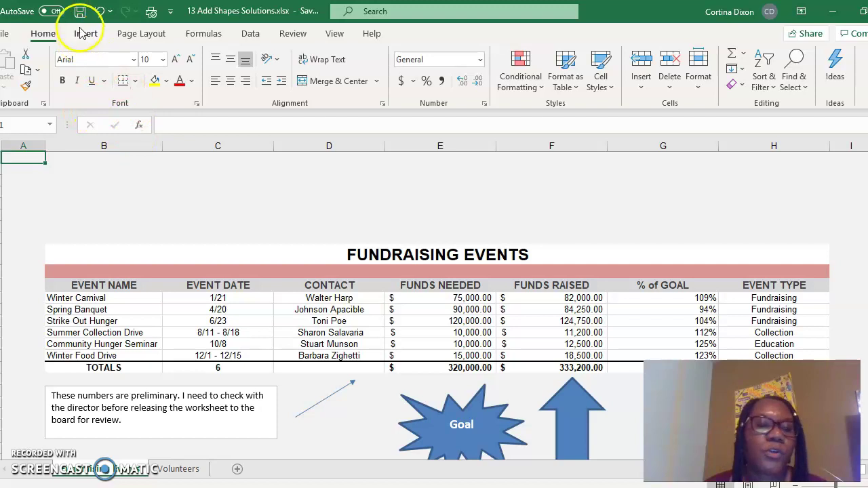
- Insert WordArt in the blue fill style from the gallery's first row with the text "Great Fundraisers!"
click(82, 34)
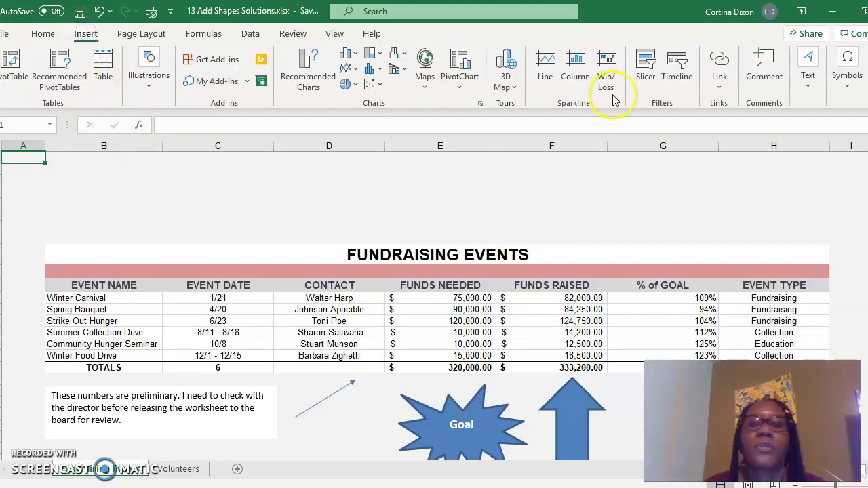
click(807, 81)
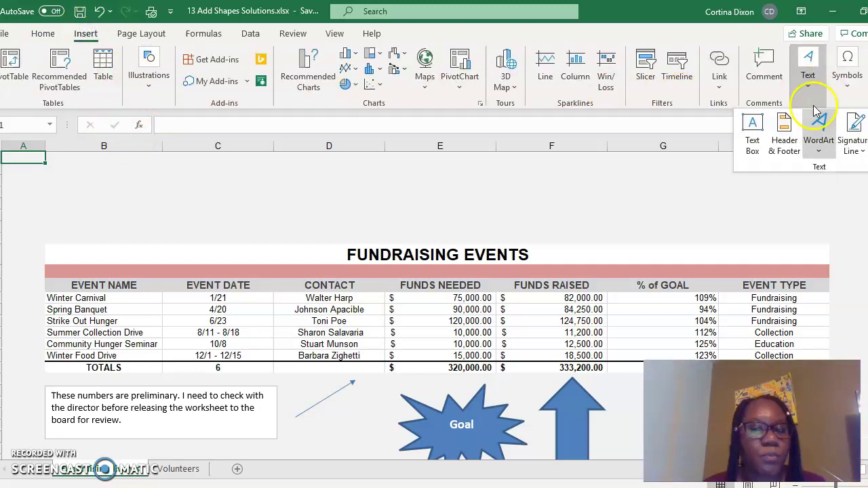
click(819, 137)
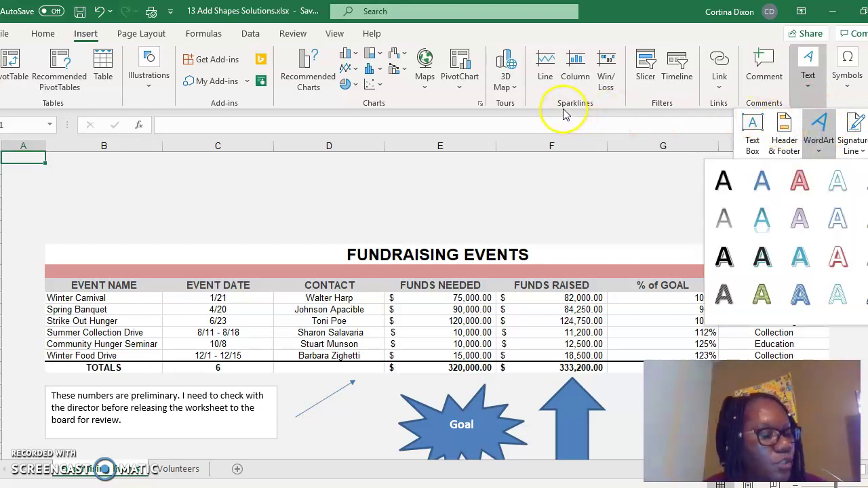
click(763, 182)
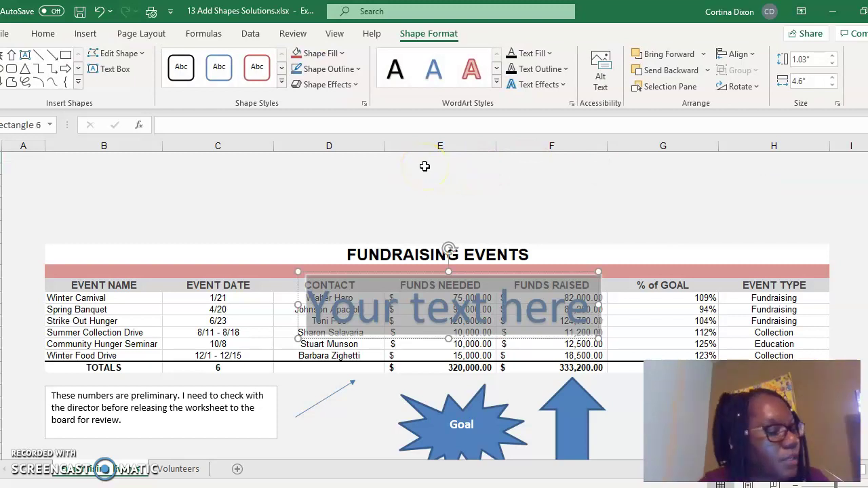
text(Great Fun)
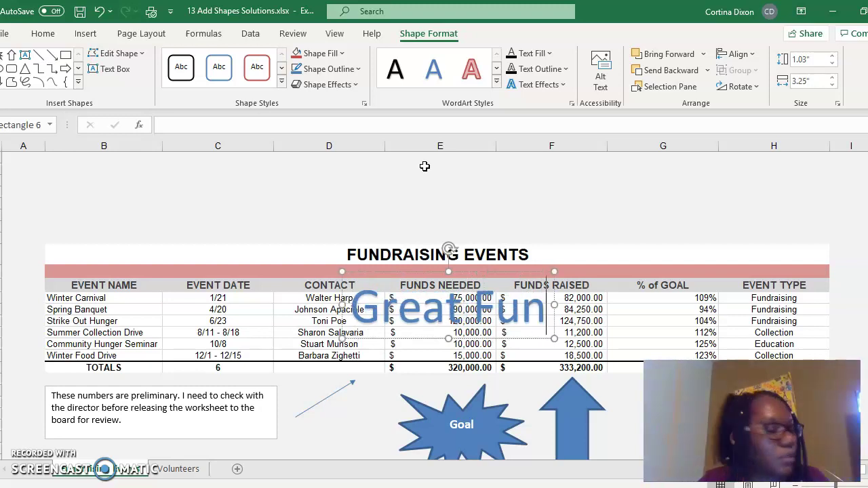
text(draiser)
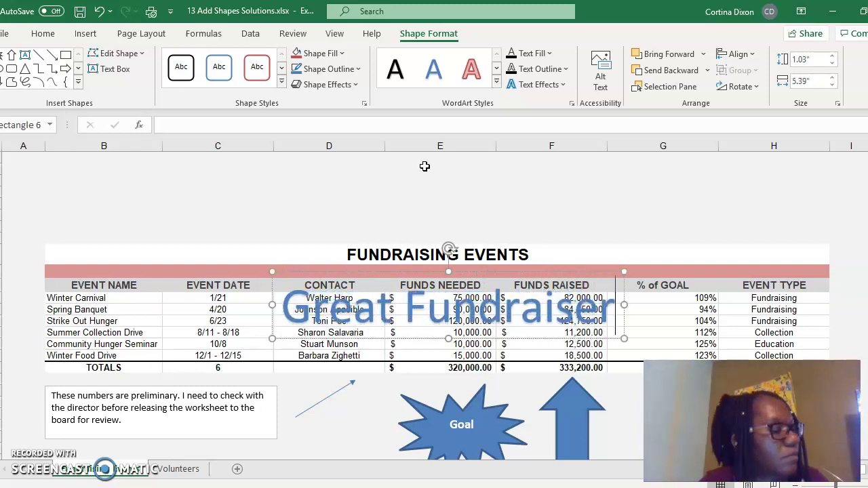
text(s!)
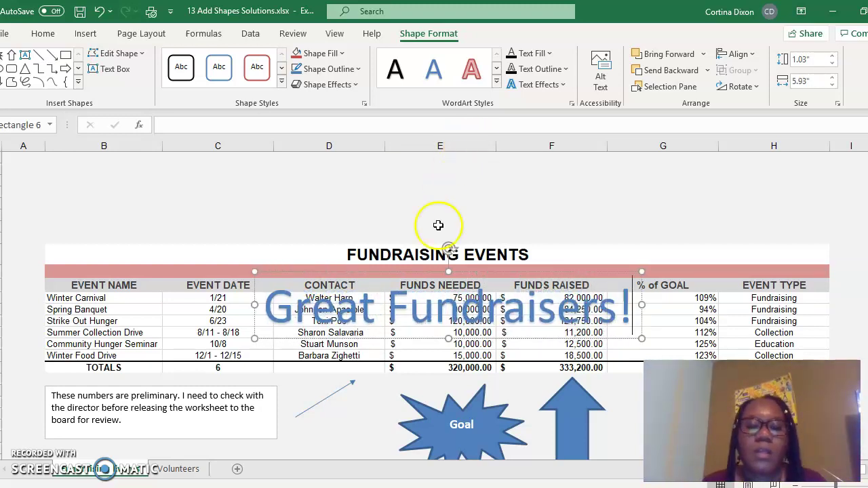
- Move the "Great Fundraisers!" WordArt into the empty area above the Fundraising Events title and save the workbook
drag(295, 271, 297, 150)
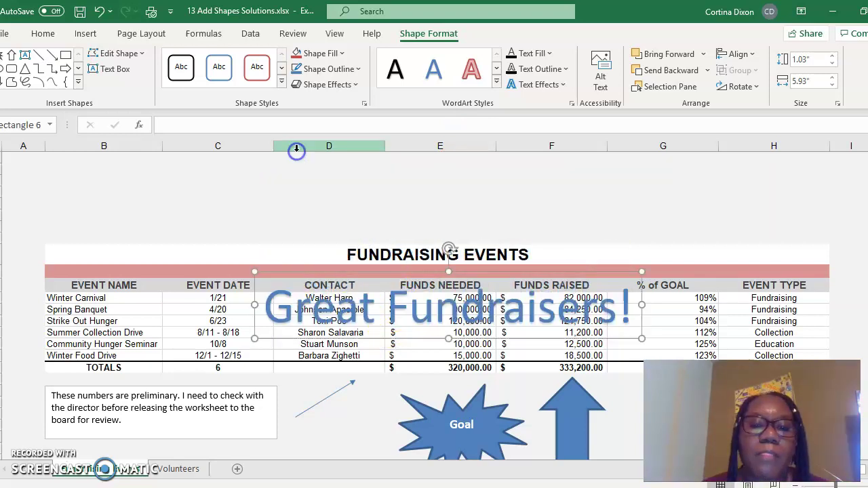
drag(304, 272, 310, 156)
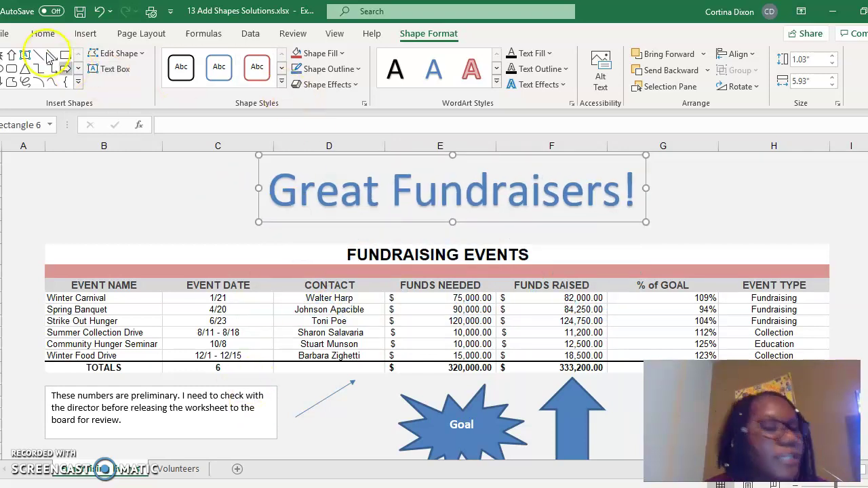
click(79, 13)
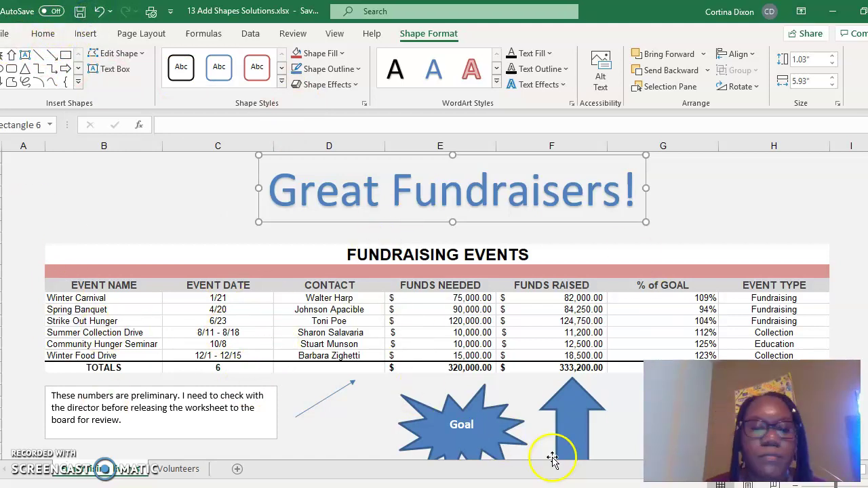
- Close the Add Shapes workbook, switch to File Explorer and open 13 Format Graphics.xlsx from the 13 folder
click(5, 33)
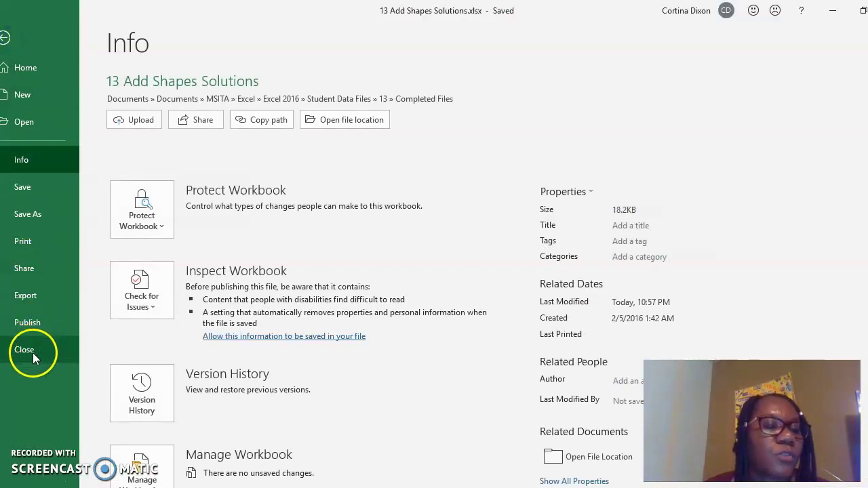
click(26, 351)
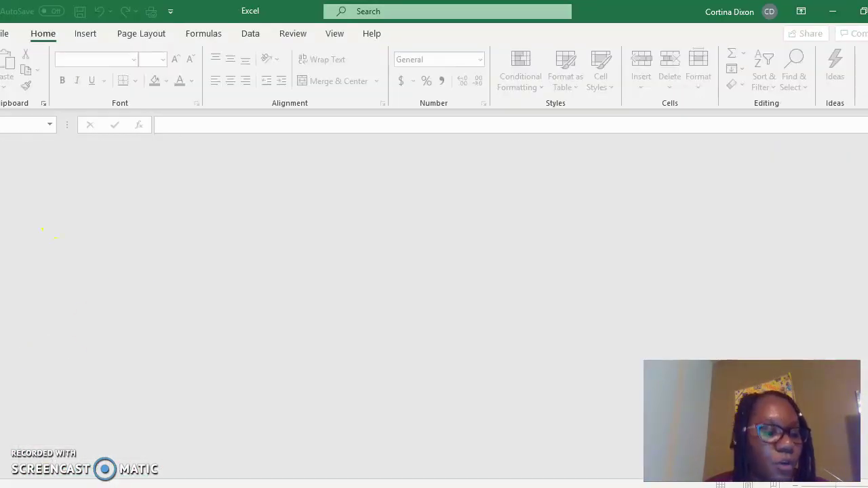
key(alt+Tab)
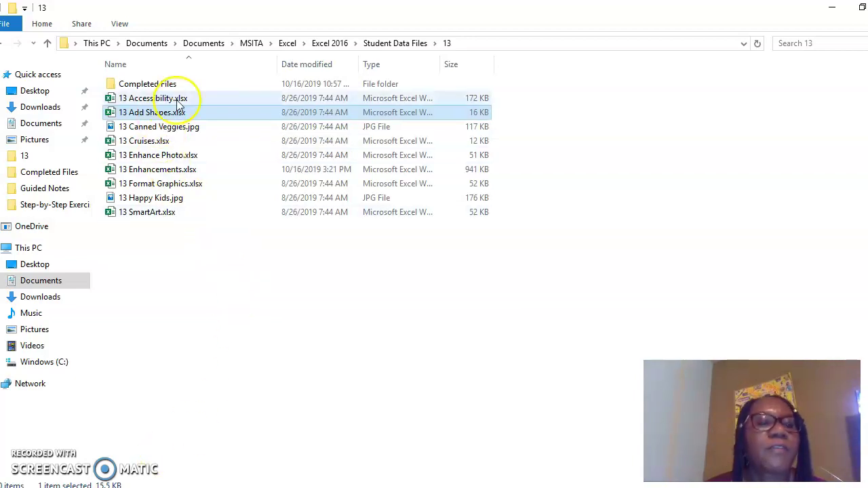
double_click(167, 188)
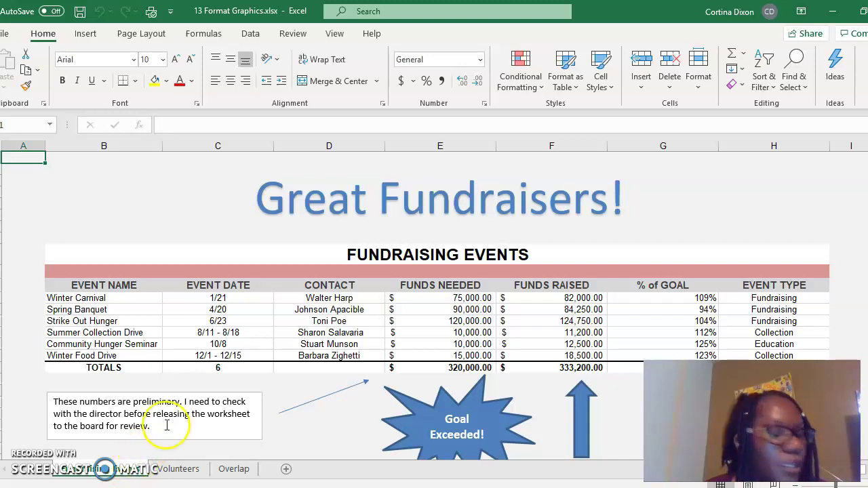
- Apply the red theme shape style with a white outline to the "Goal Exceeded!" explosion shape
click(459, 421)
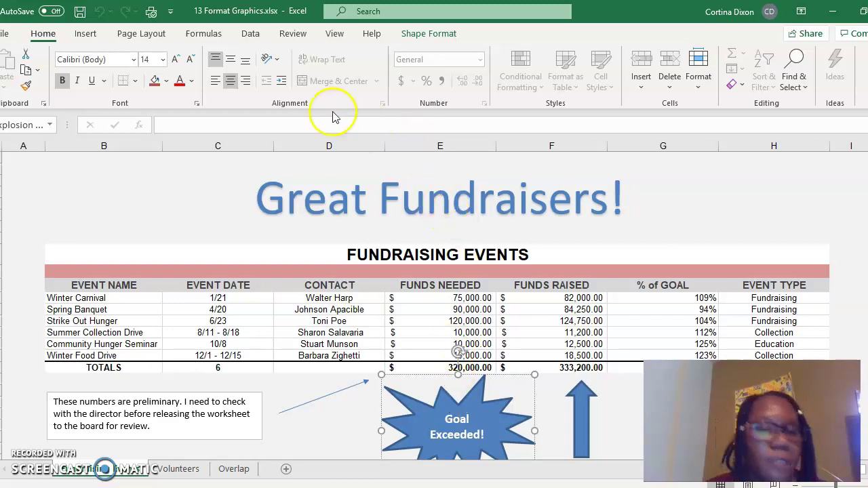
click(430, 34)
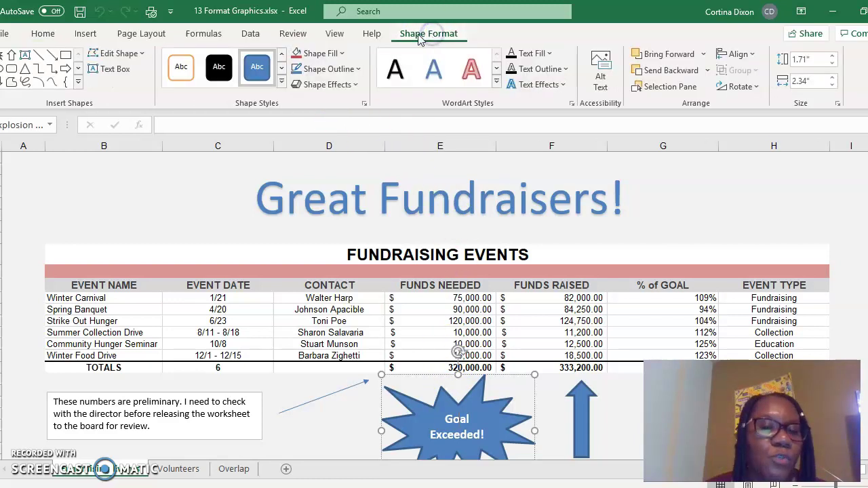
click(281, 83)
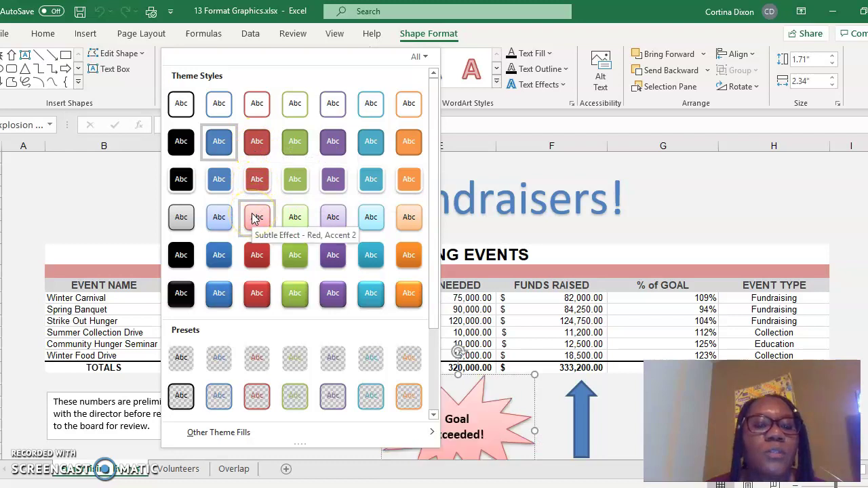
click(257, 178)
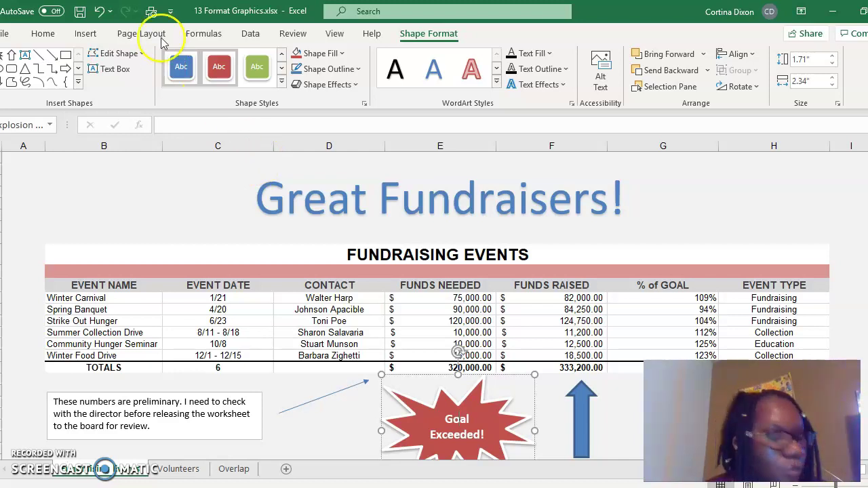
- Set the explosion shape's fill to the dark blue theme color and its outline to the red theme color
click(343, 54)
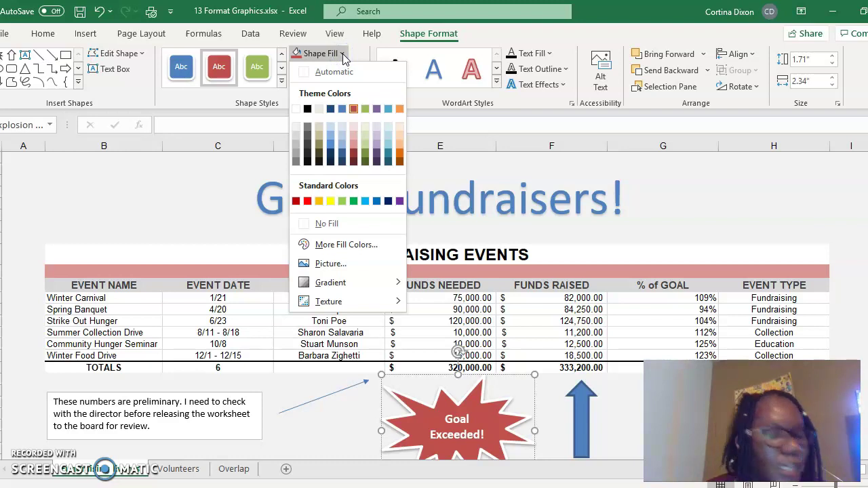
click(331, 109)
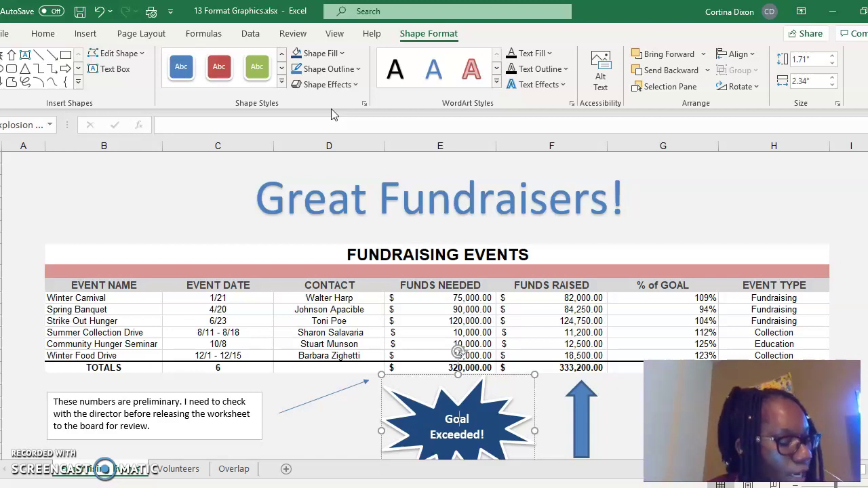
click(358, 70)
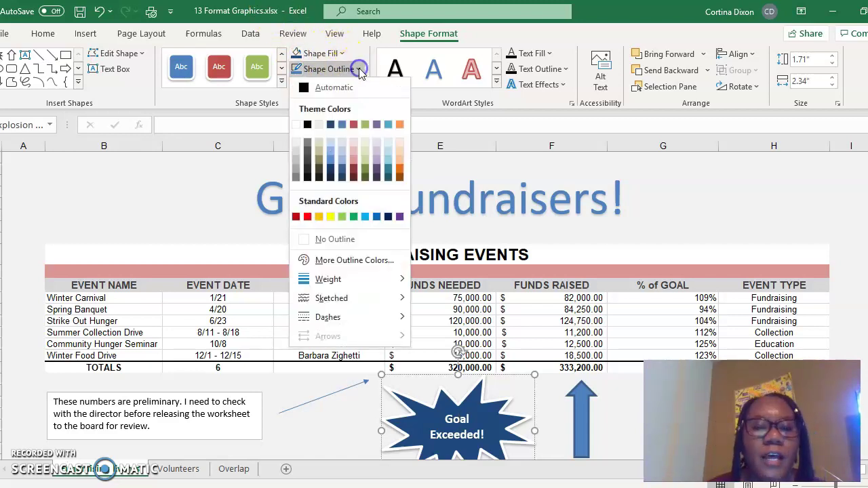
click(356, 126)
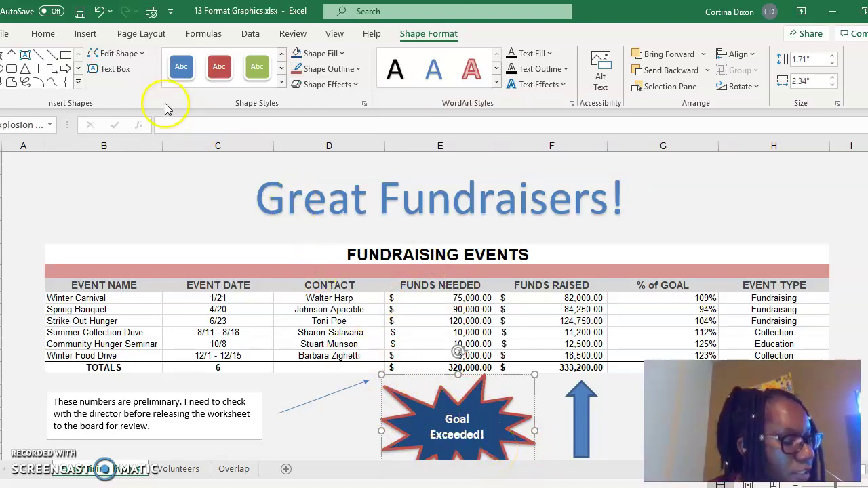
- Save the workbook as 13 Format Graphics Solution in the Completed Files folder, replacing the existing file
click(8, 34)
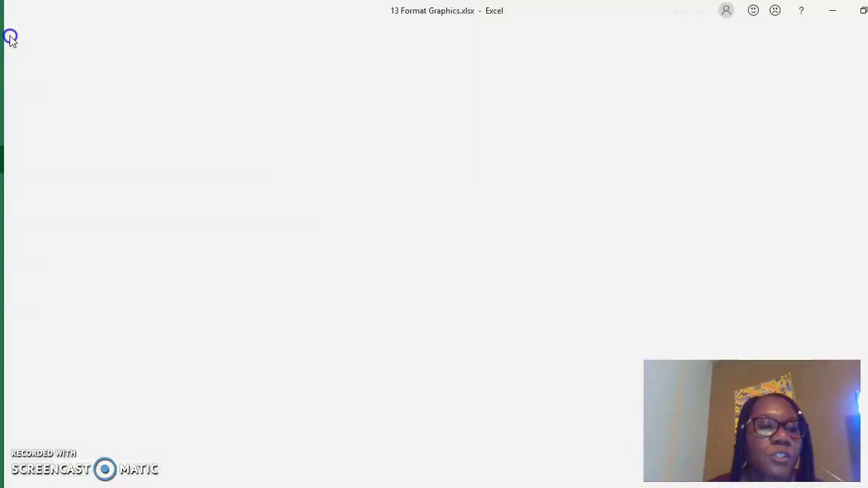
click(29, 219)
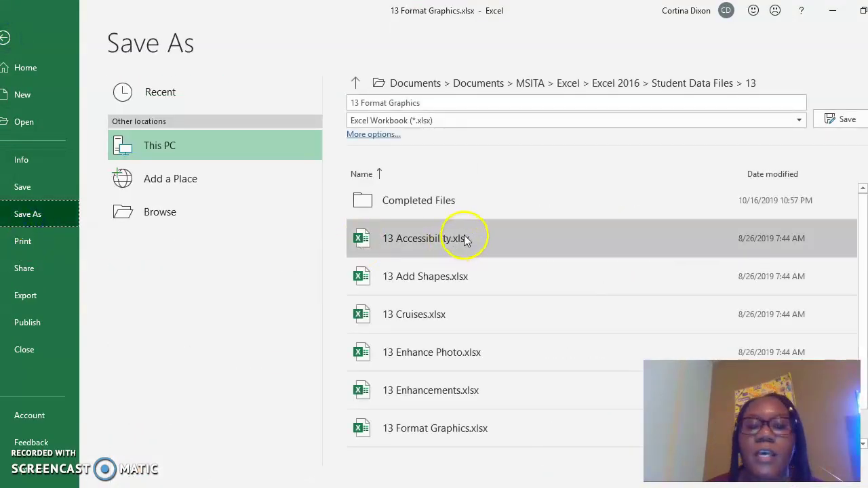
double_click(442, 201)
click(458, 100)
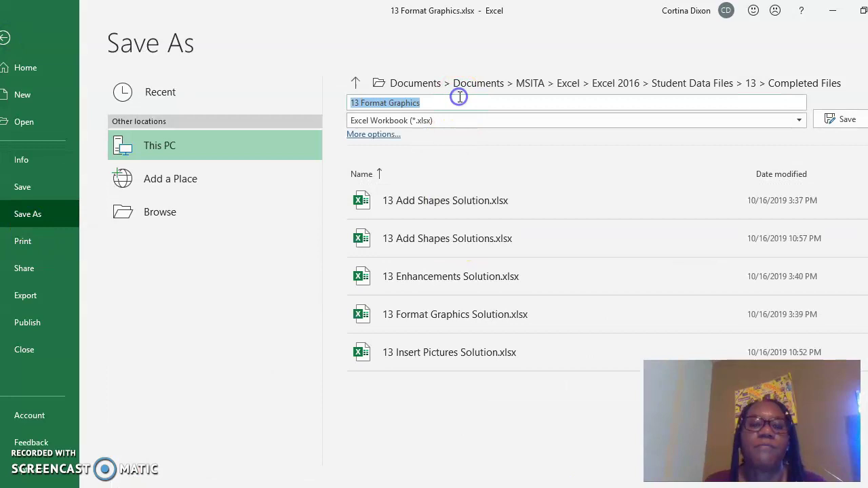
click(444, 103)
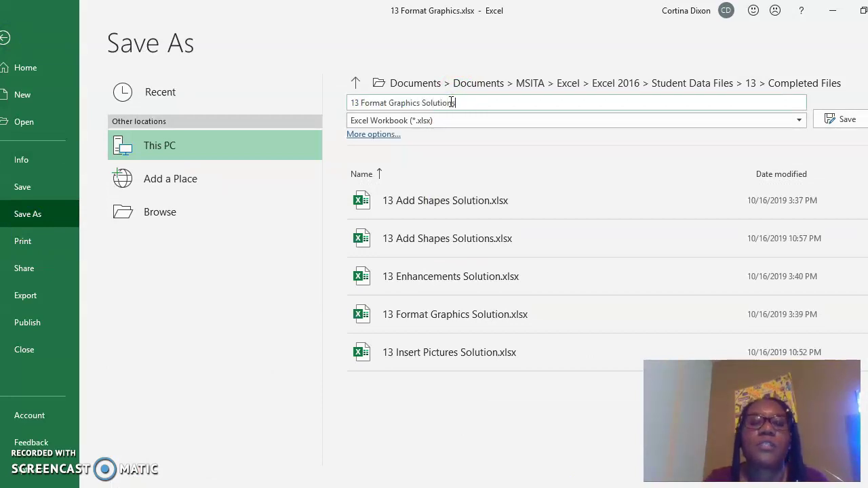
text(Solutions)
key(BackSpace)
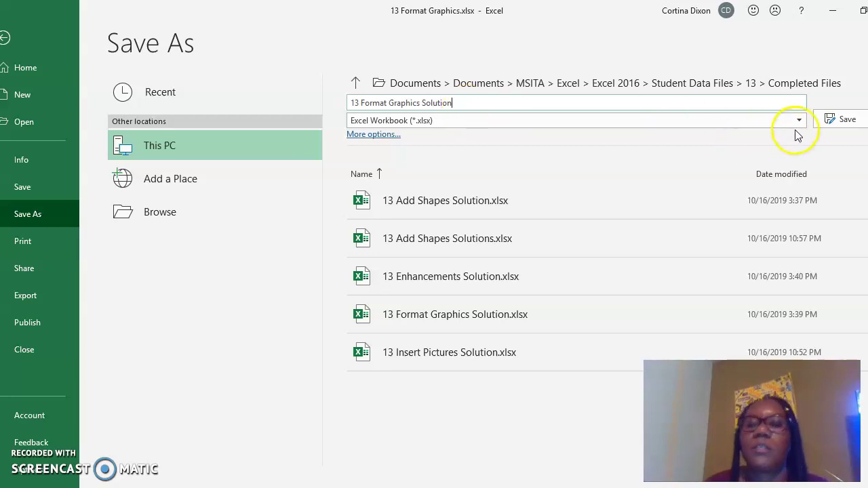
click(837, 118)
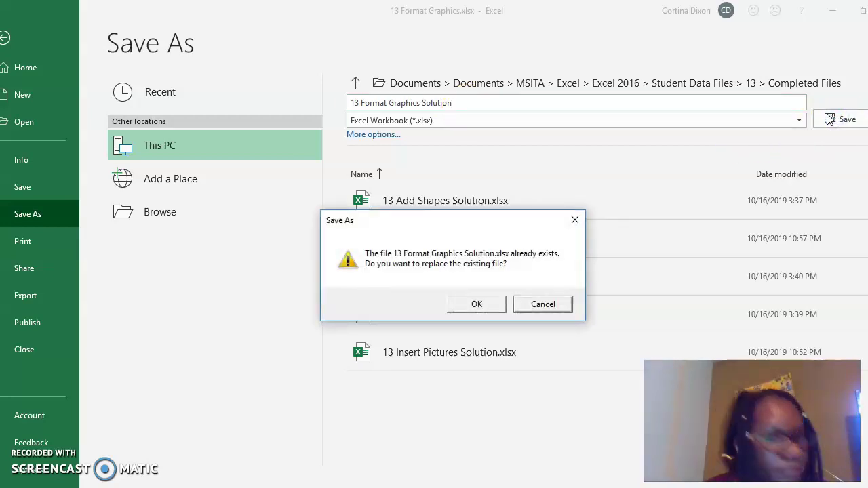
click(476, 304)
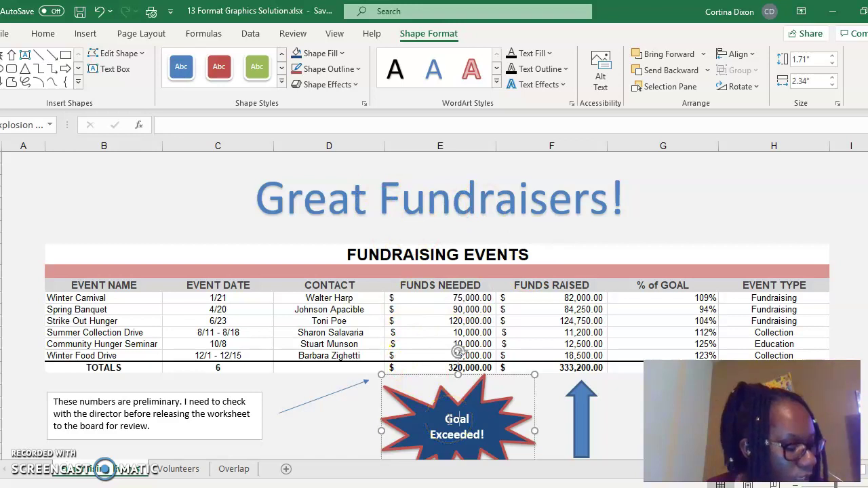
- Widen the "Goal Exceeded!" explosion shape to about 2.87" so its text fits on one line, and save the workbook
click(494, 425)
click(459, 422)
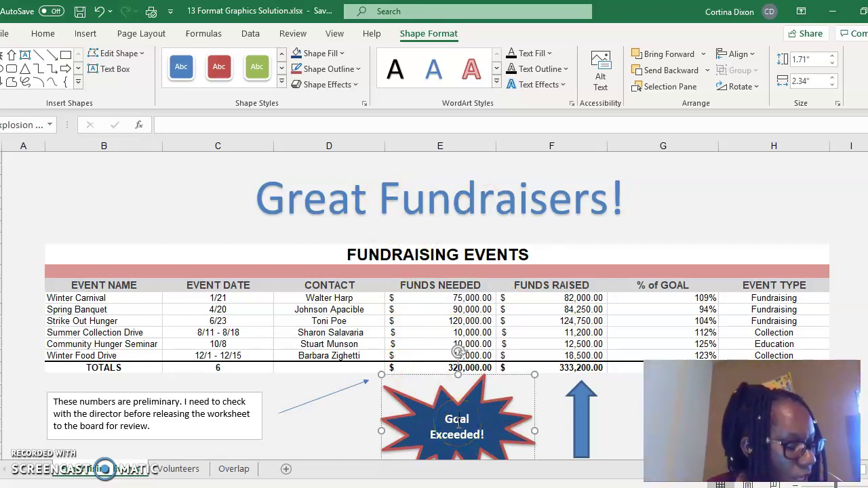
click(382, 432)
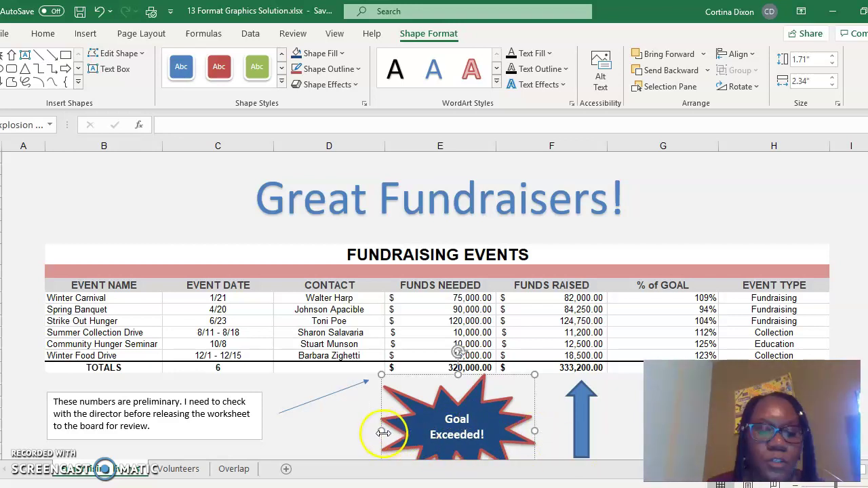
drag(385, 432, 347, 423)
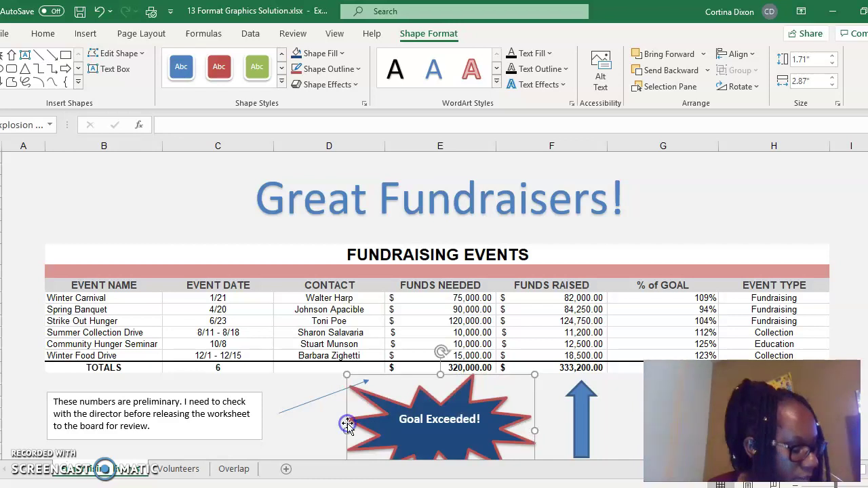
click(412, 437)
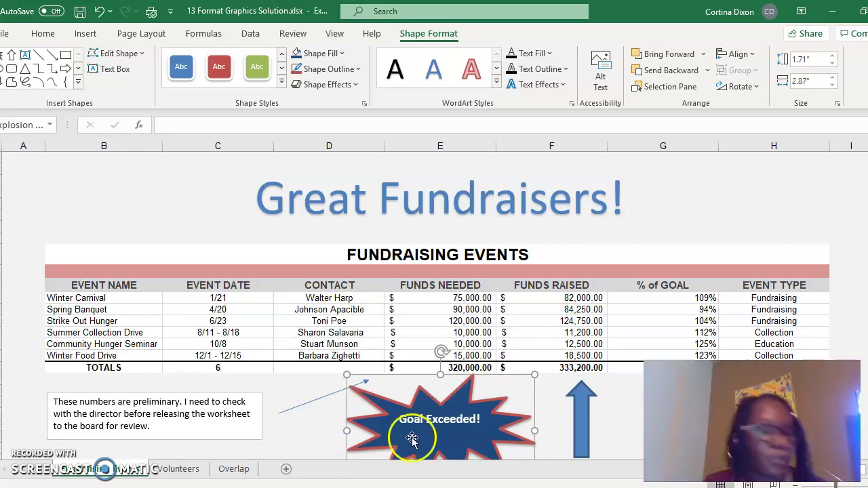
click(80, 11)
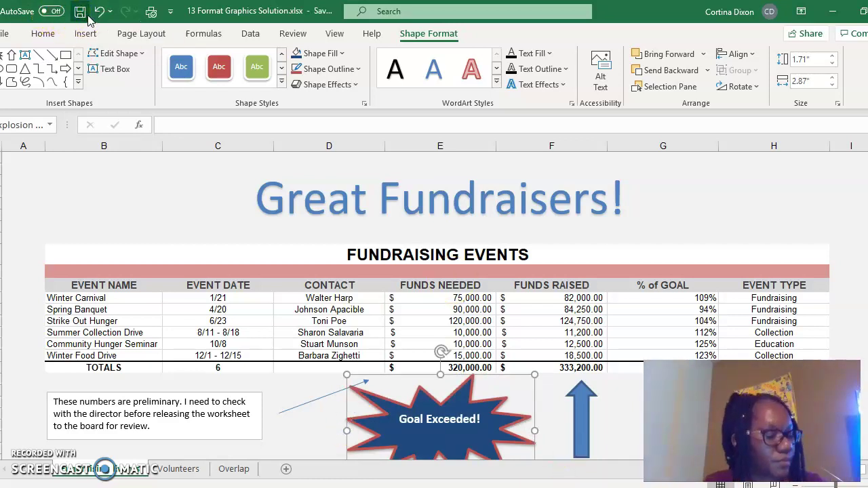
click(96, 30)
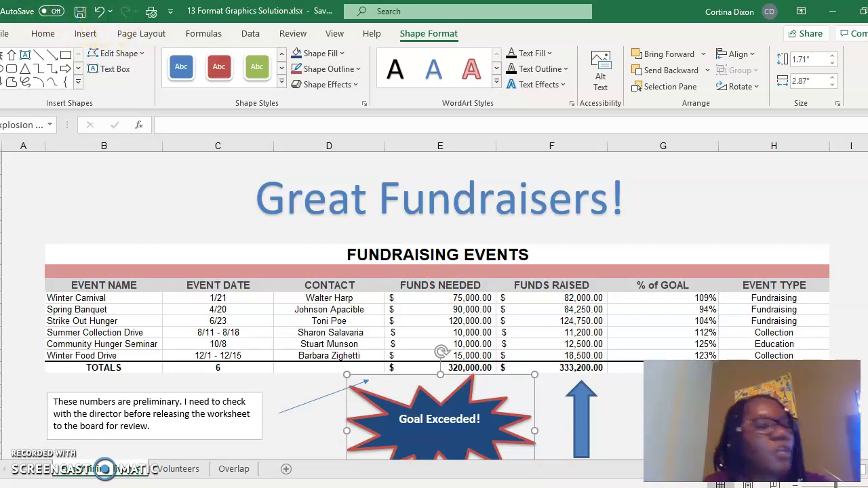
- Close the Format Graphics Solution workbook, switch to File Explorer and open 13 Enhancements.xlsx from the 13 folder
click(4, 34)
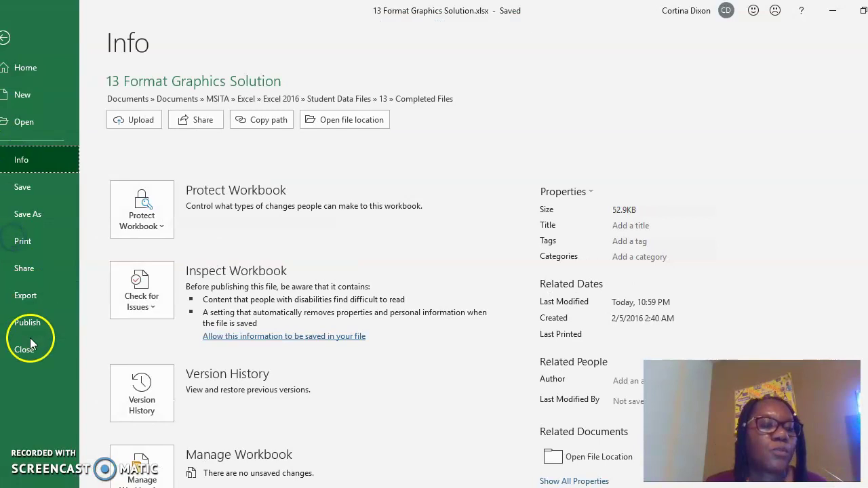
click(24, 349)
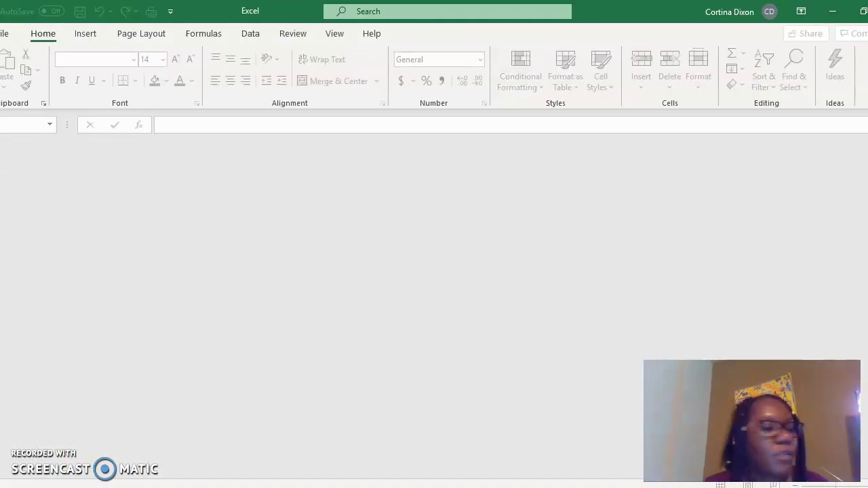
key(alt+Tab)
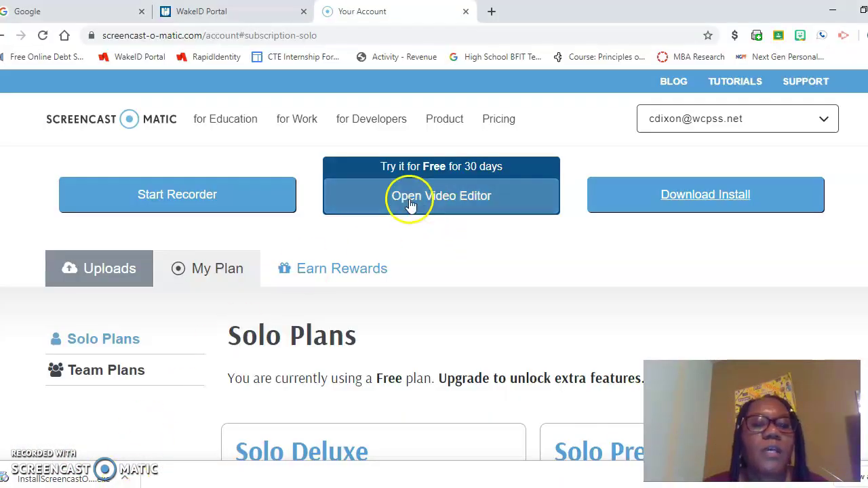
key(alt+Tab)
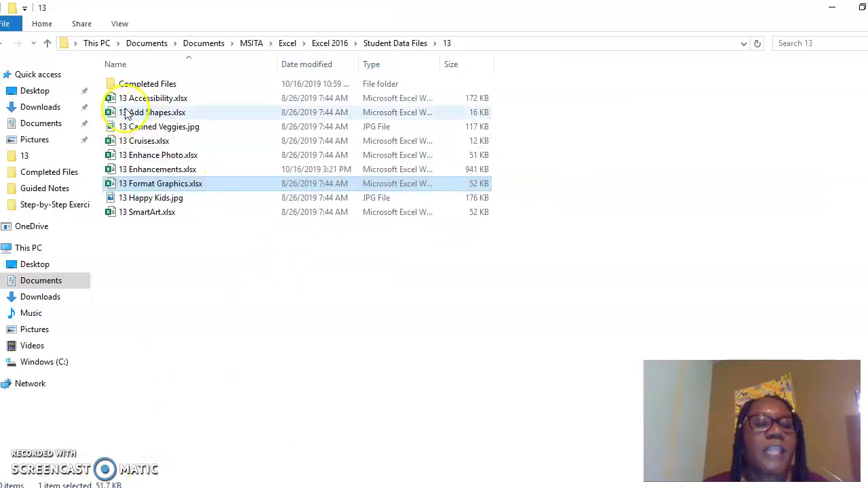
click(148, 170)
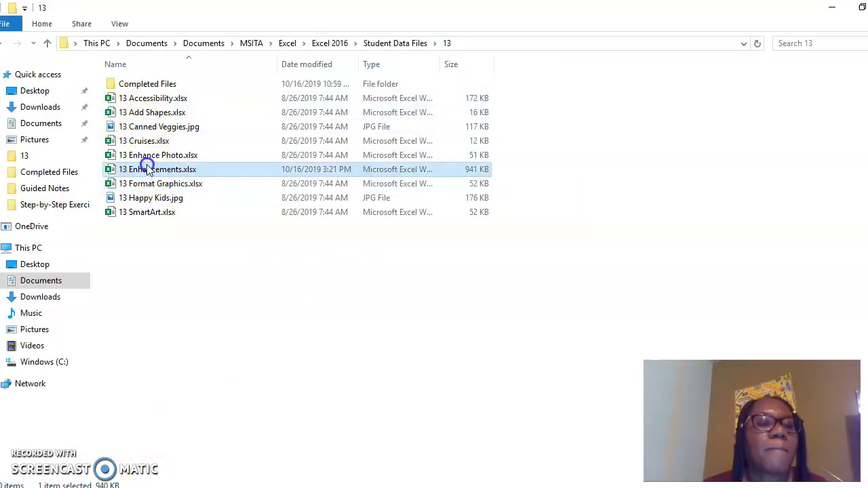
double_click(151, 170)
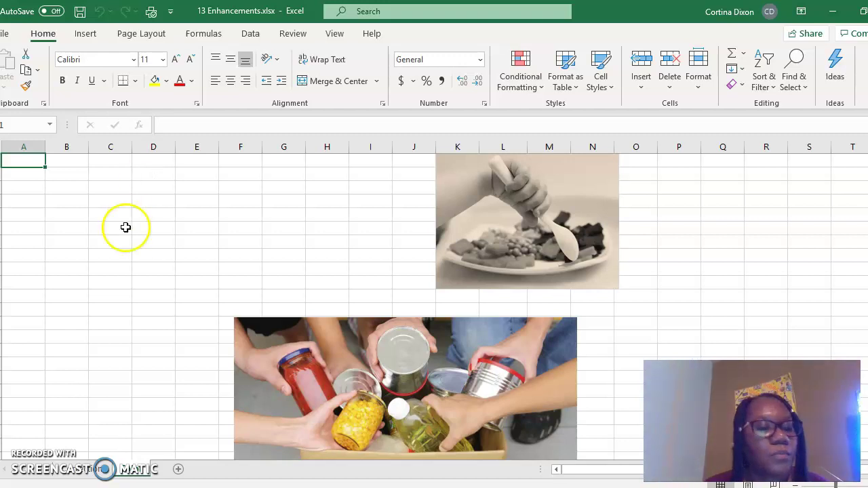
- Apply the strongest sharpen correction preset to the picture of the two children on the first sheet
click(75, 472)
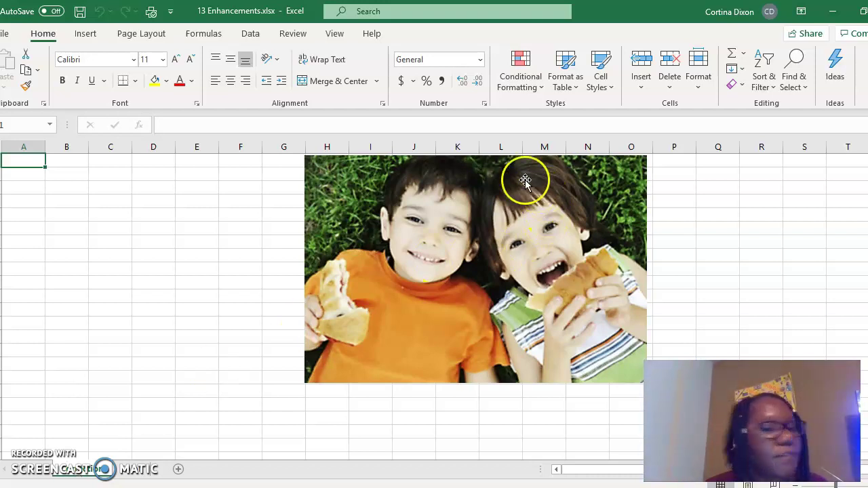
click(459, 257)
click(450, 261)
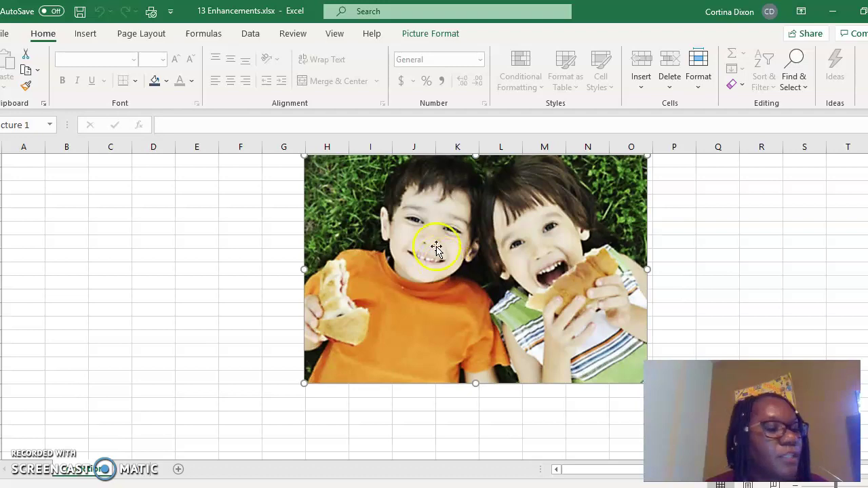
click(431, 34)
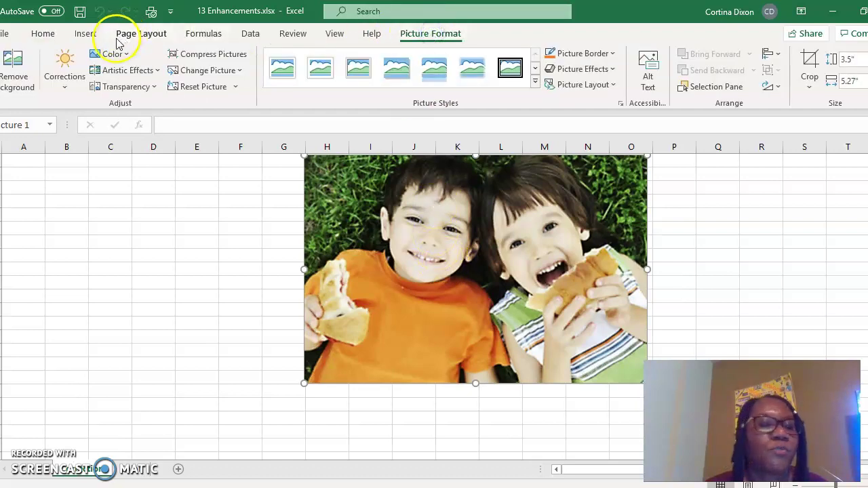
click(75, 86)
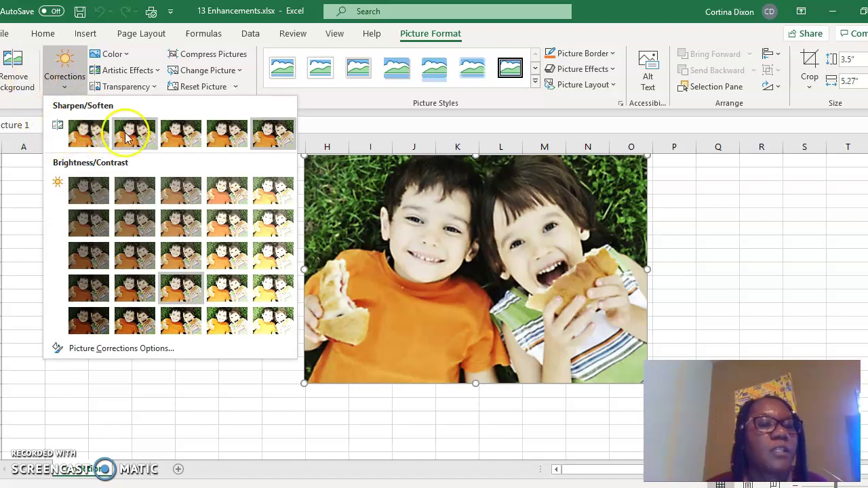
click(279, 134)
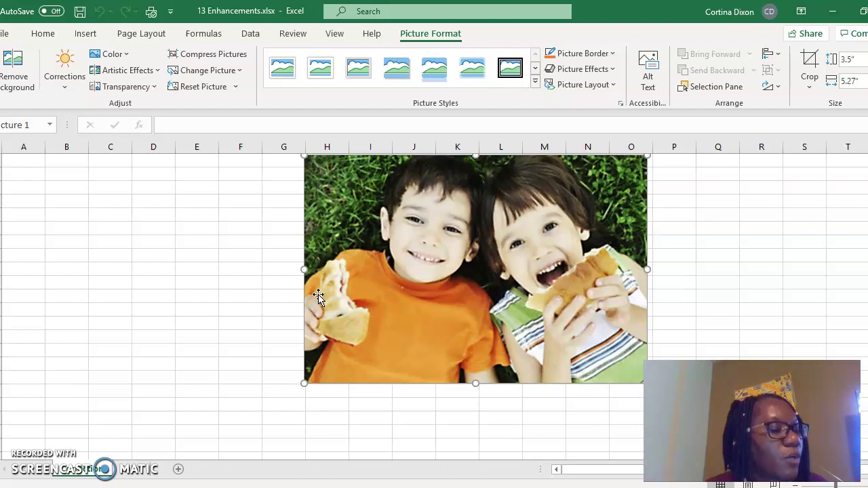
- Correct the children's picture with the Brightness +20%, Contrast +20% preset
click(114, 57)
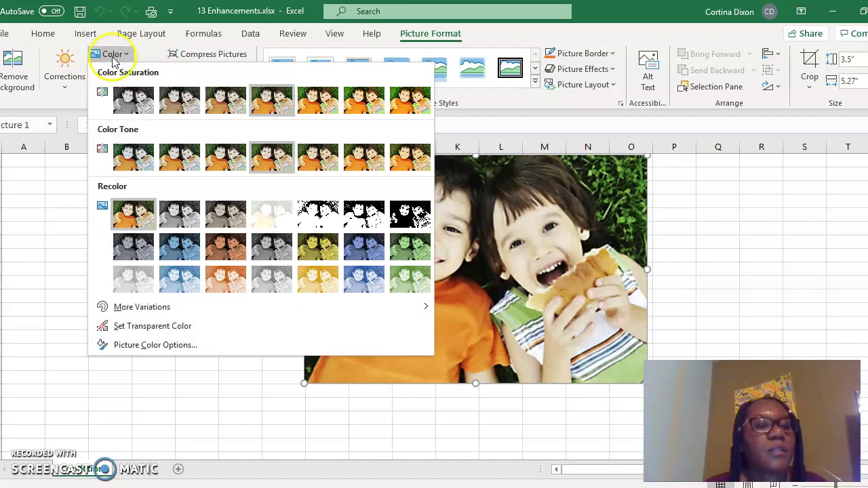
click(65, 85)
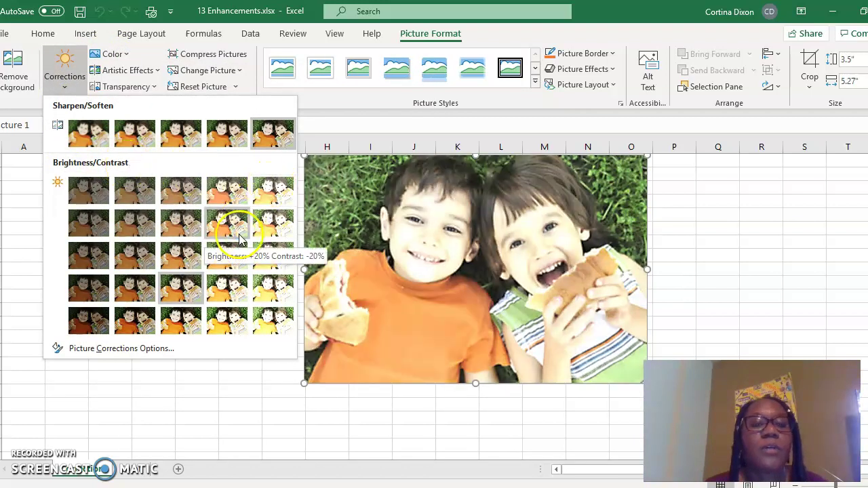
click(231, 288)
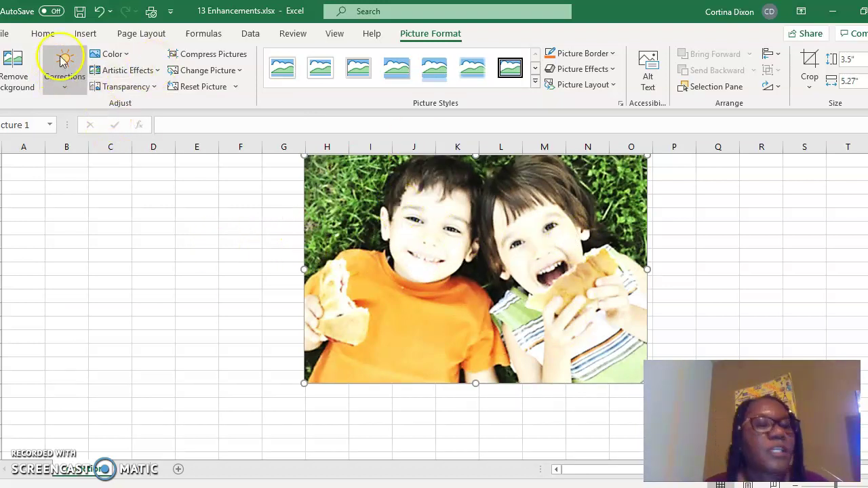
- Save the workbook as 13 Enhancements Solution in the 13 folder
click(5, 34)
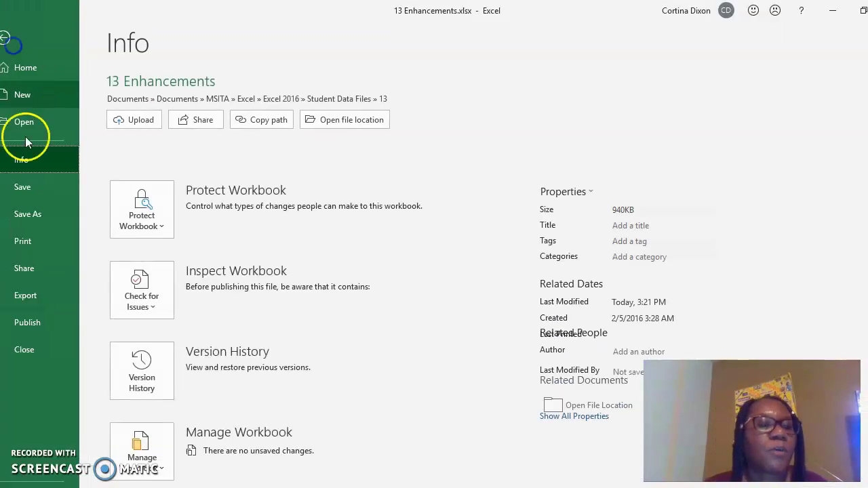
click(29, 215)
click(437, 104)
text(Solution)
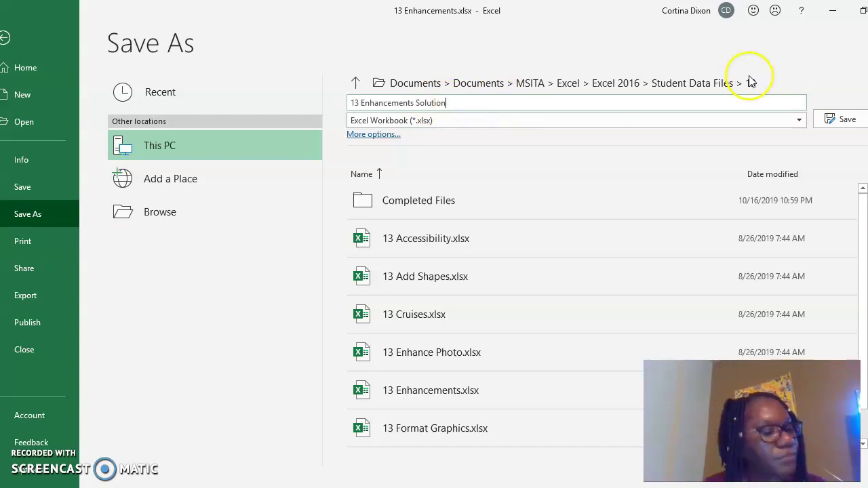
click(841, 120)
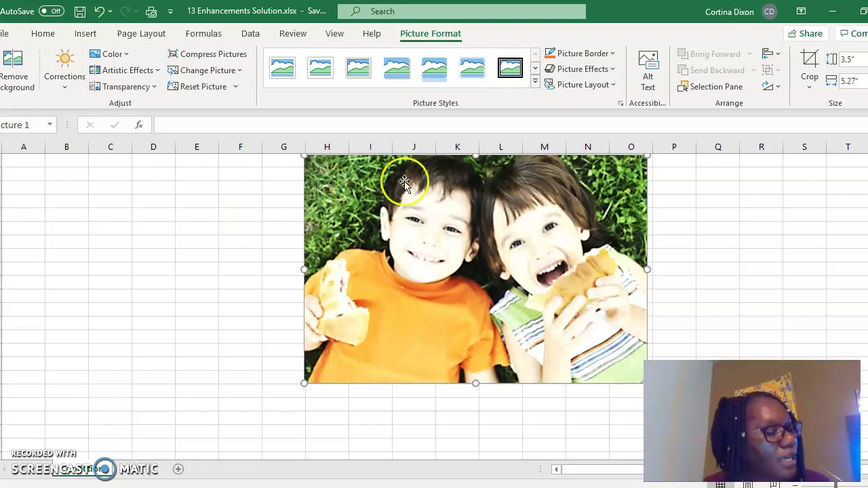
- Recolor the picture of the hand holding a spoon on the second sheet with the sepia preset
click(133, 472)
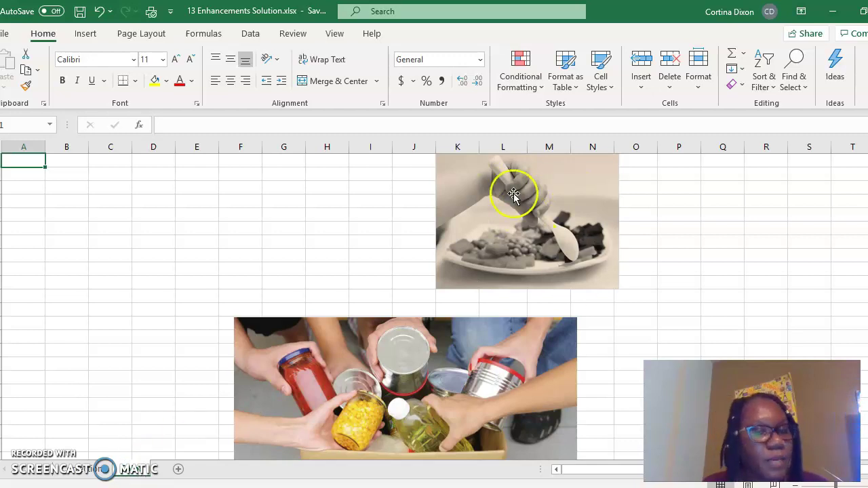
click(562, 236)
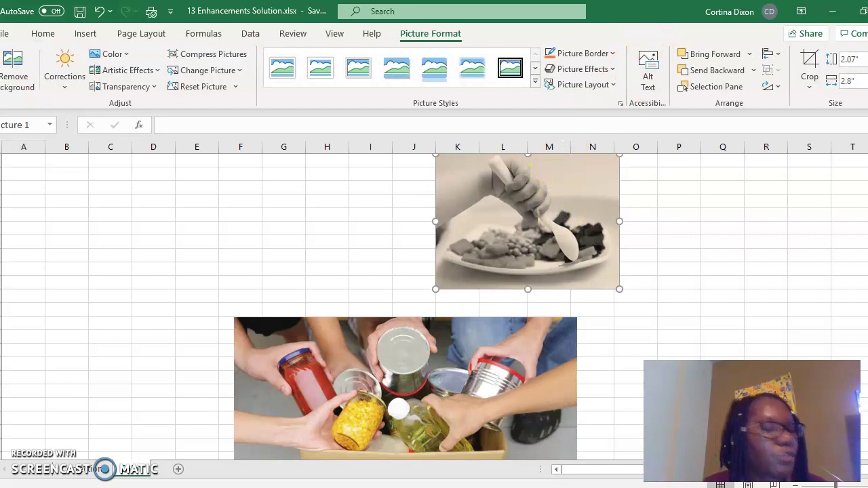
click(447, 37)
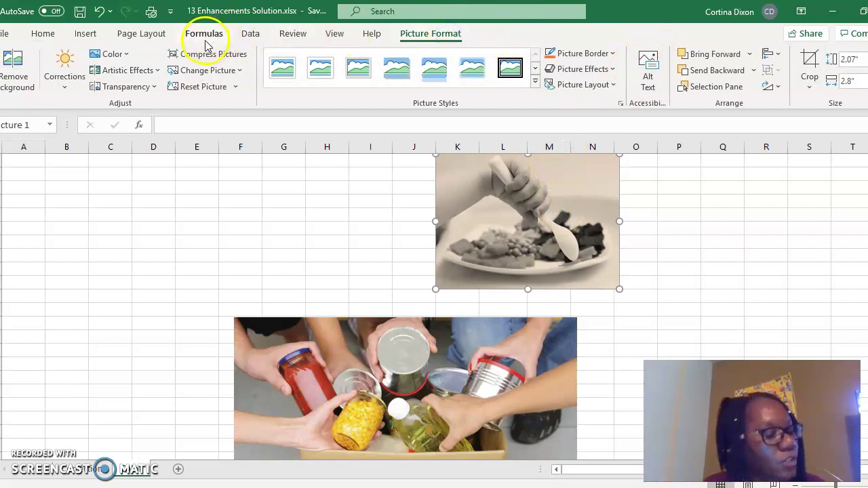
click(120, 56)
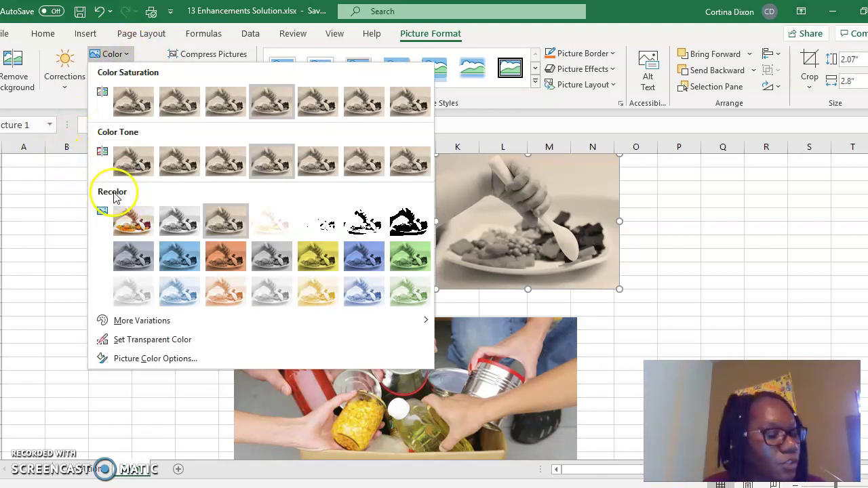
click(222, 222)
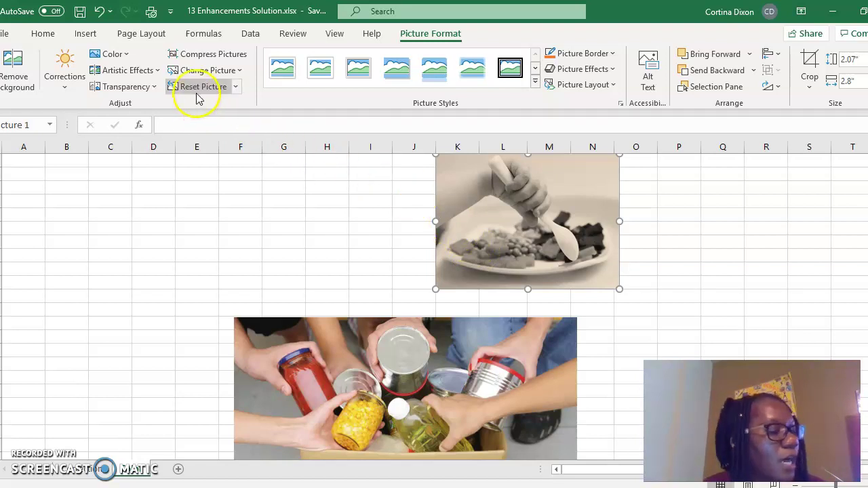
- Set the sharpness of the hand-and-spoon picture to 33% in its picture correction settings
click(126, 53)
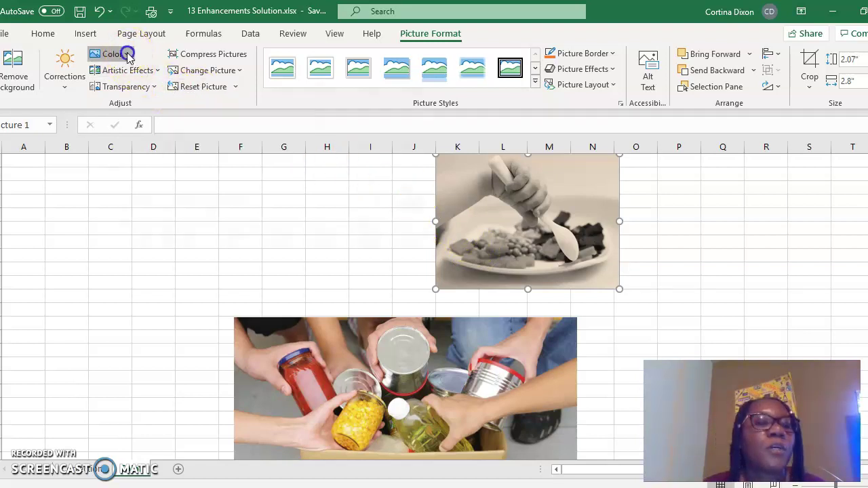
click(146, 361)
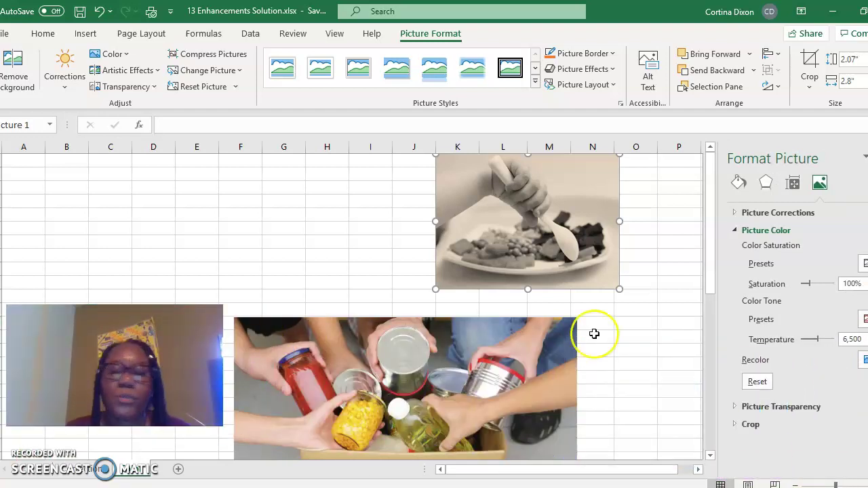
click(752, 212)
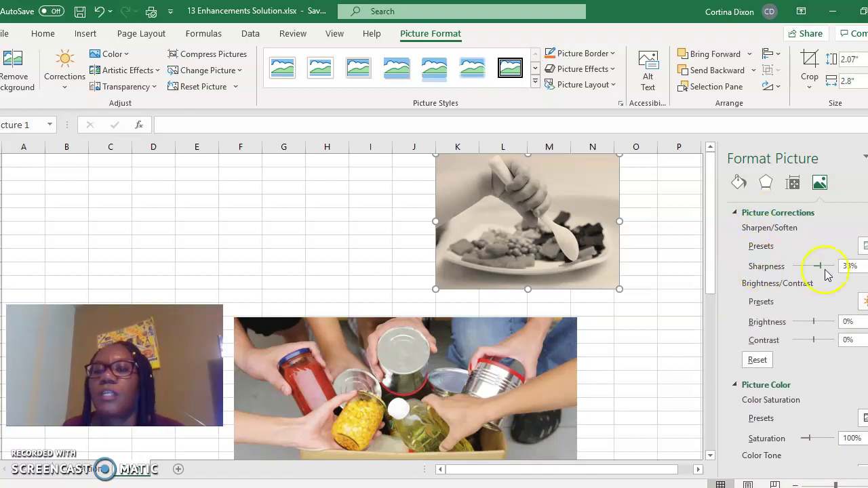
drag(821, 266, 819, 266)
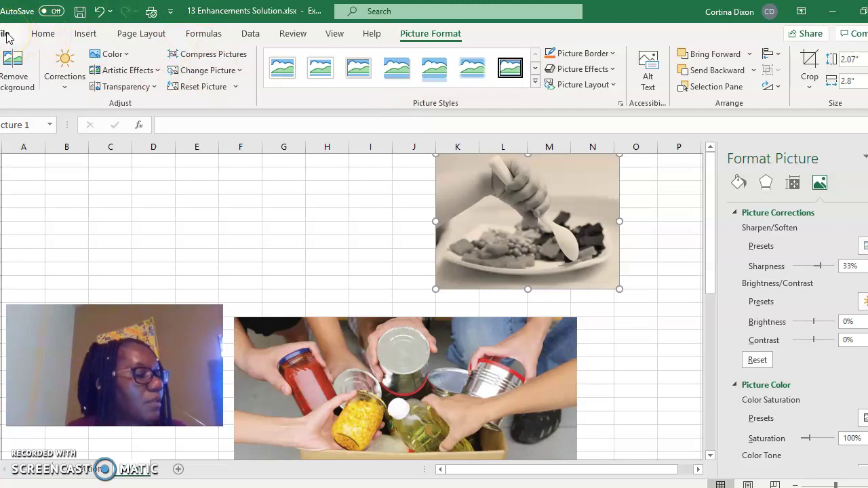
- Save the 13 Enhancements Solution workbook, then close it along with the picture formatting options
click(80, 11)
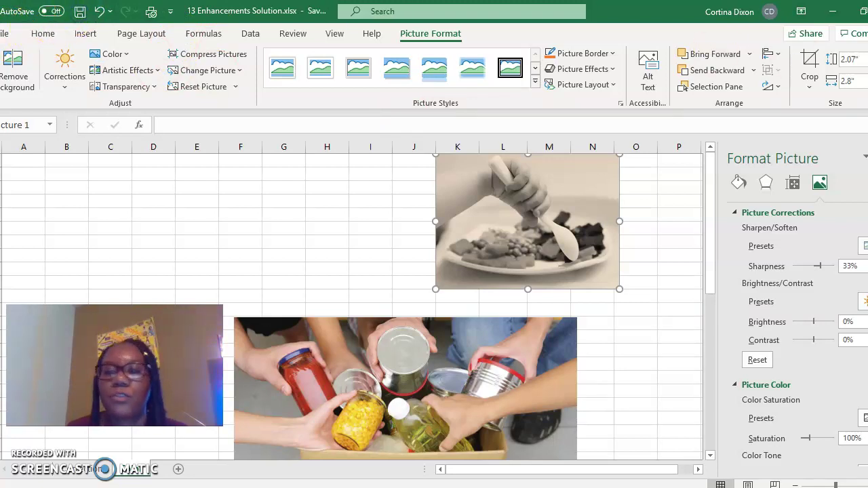
click(867, 158)
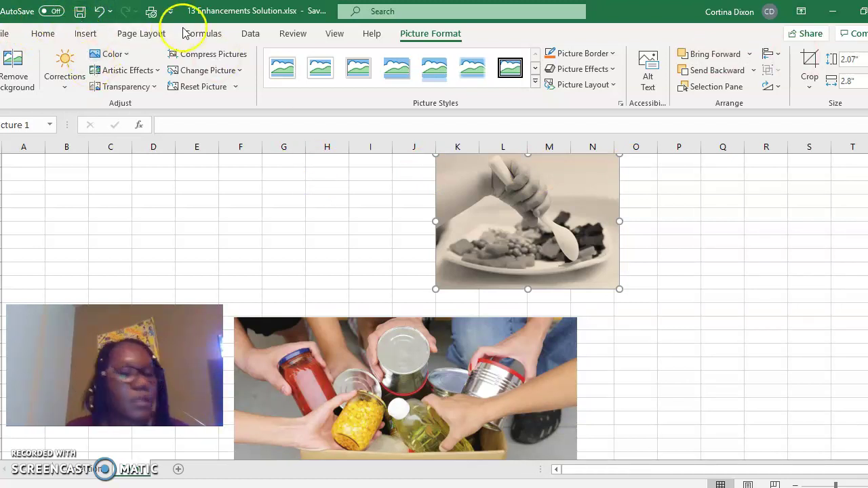
click(5, 34)
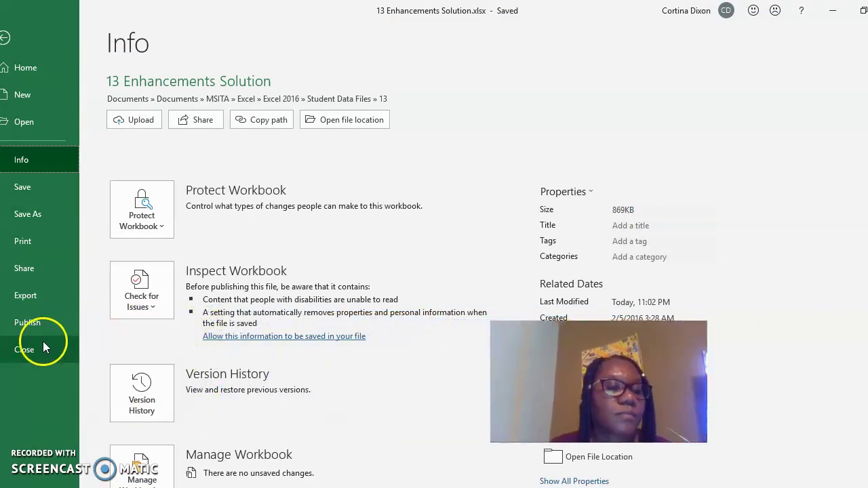
click(43, 345)
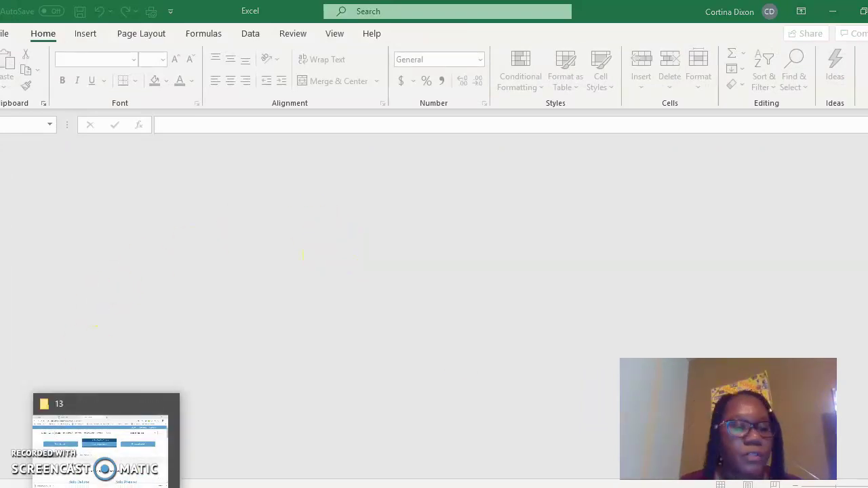
- Open the 13 SmartArt.xlsx workbook from the 13 folder and enable editing
click(105, 483)
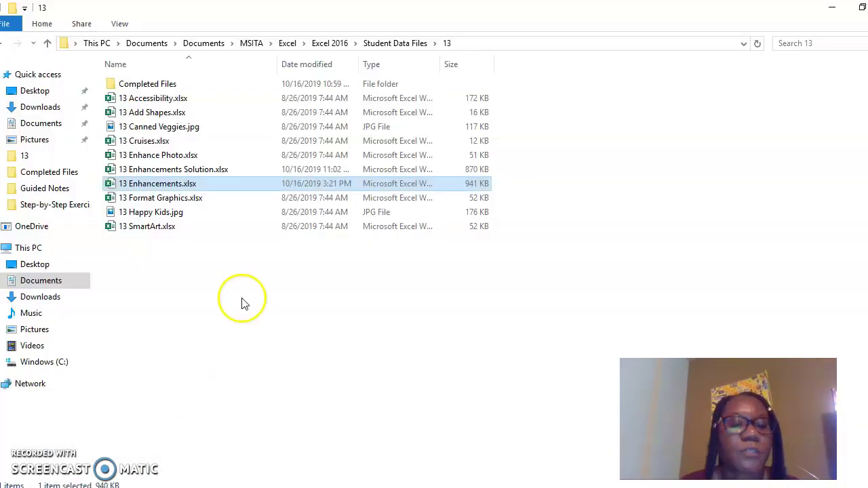
double_click(153, 230)
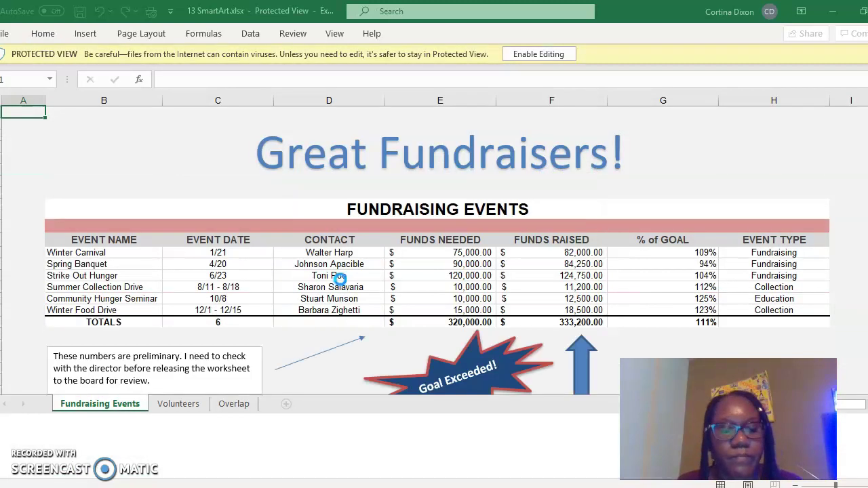
click(531, 54)
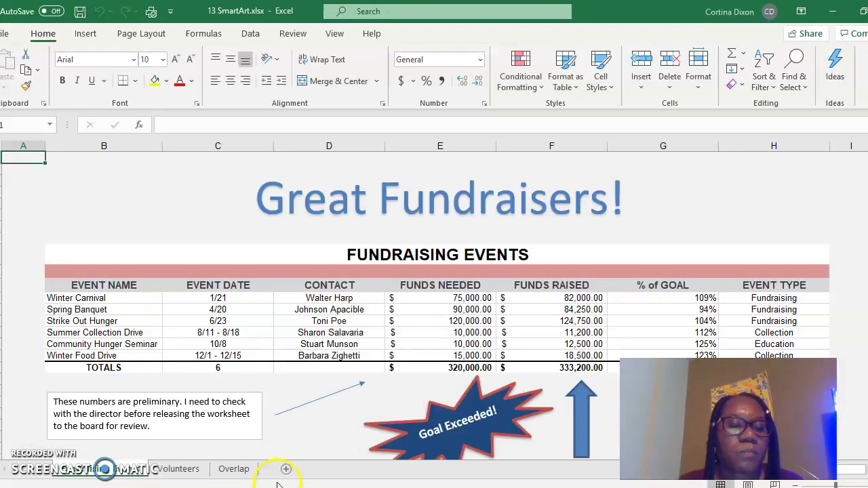
- Add a new worksheet named Process and move it to the end, after the Overlap sheet
click(281, 469)
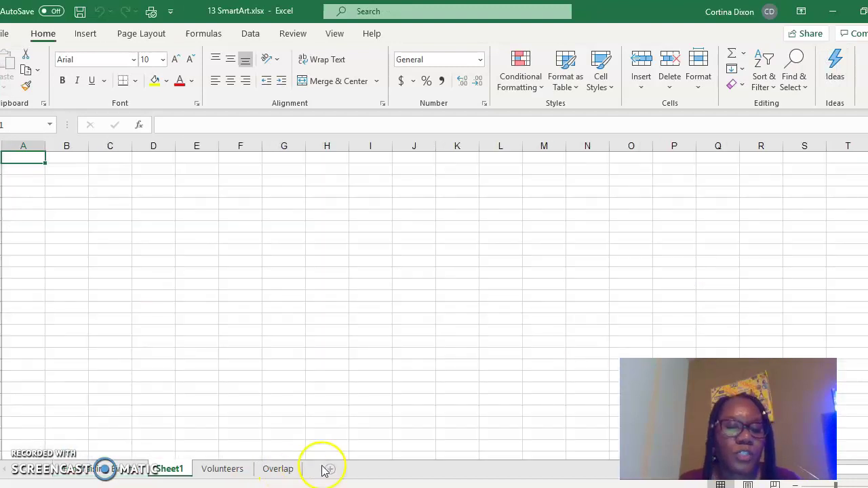
click(164, 469)
double_click(164, 469)
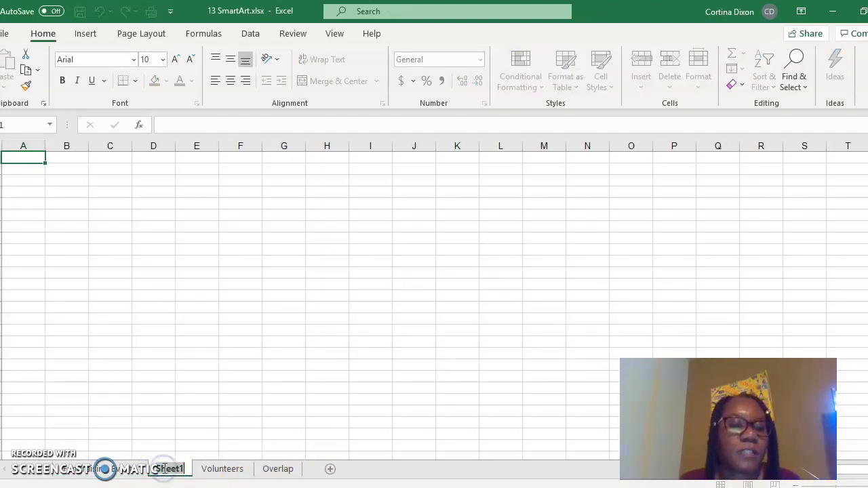
text(Process)
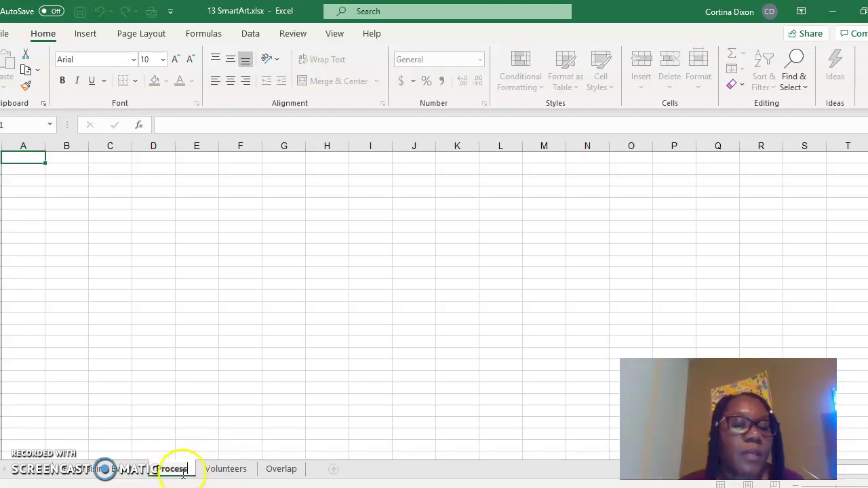
click(353, 470)
mouse_move(155, 468)
mouse_down()
mouse_move(329, 471)
mouse_move(323, 478)
mouse_up()
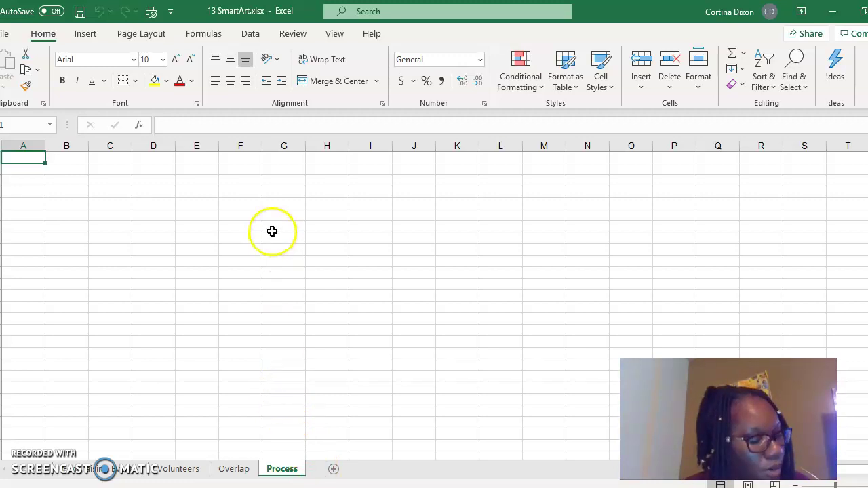
- Insert an Alternating Flow process SmartArt graphic on the Process sheet
click(88, 35)
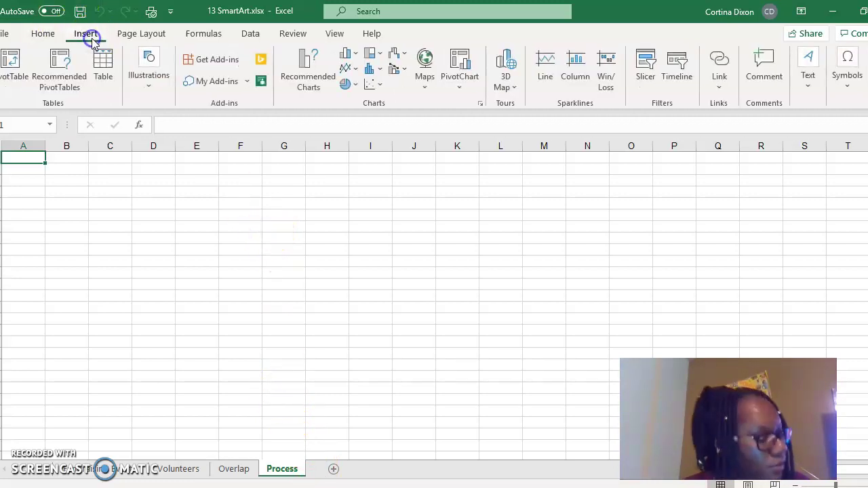
click(150, 90)
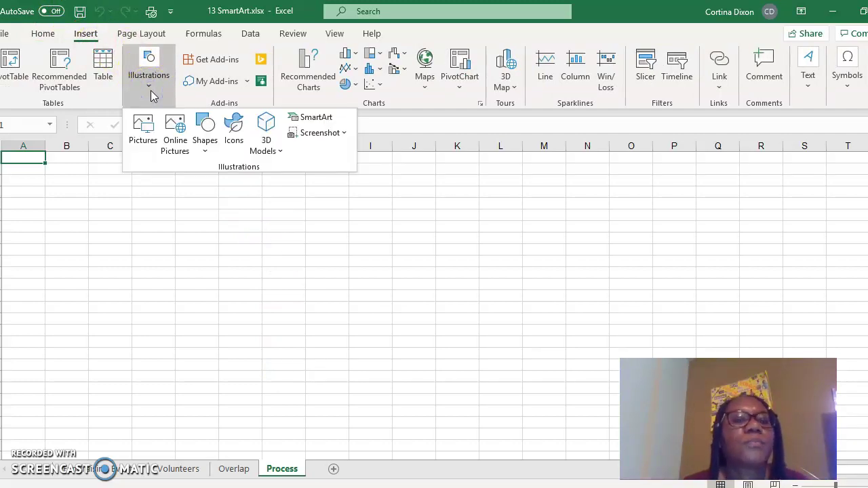
click(308, 118)
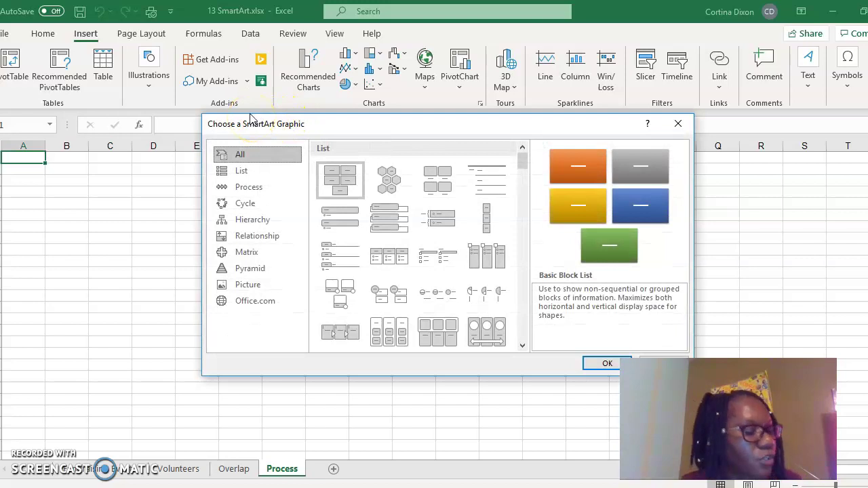
click(245, 190)
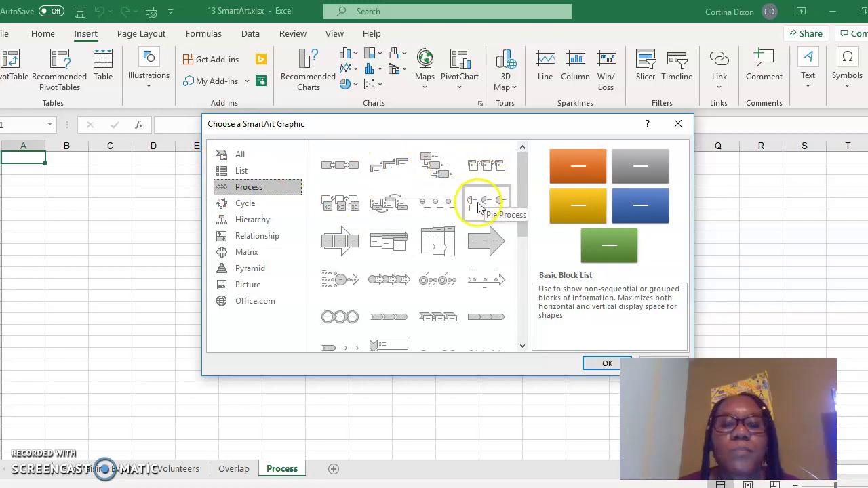
click(393, 213)
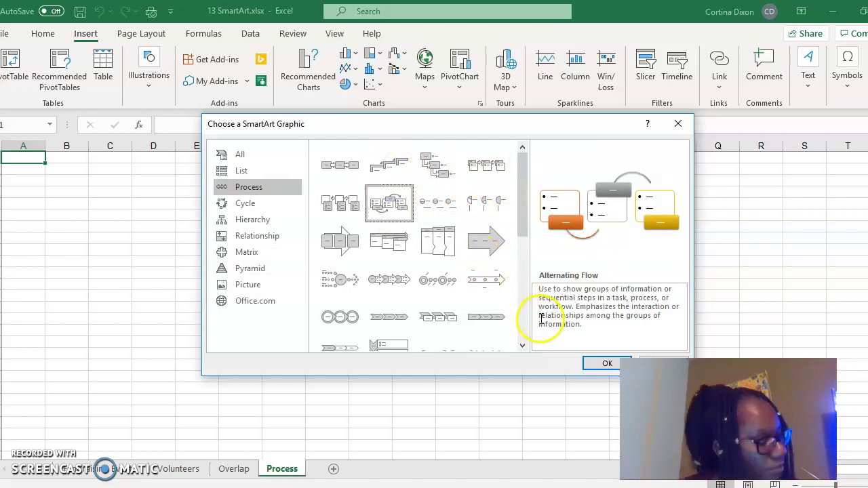
click(605, 364)
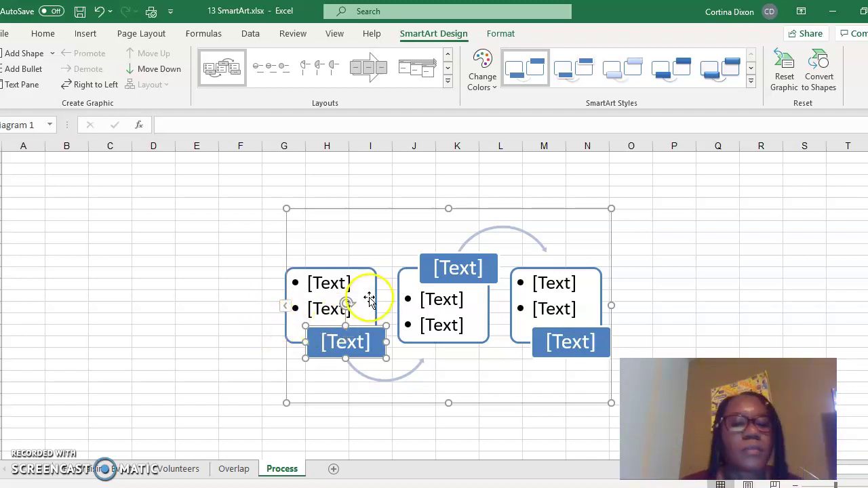
- Enter "Existing donor referrals" as the bullet text in the first box of the SmartArt, removing its second placeholder bullet
click(327, 281)
text(E)
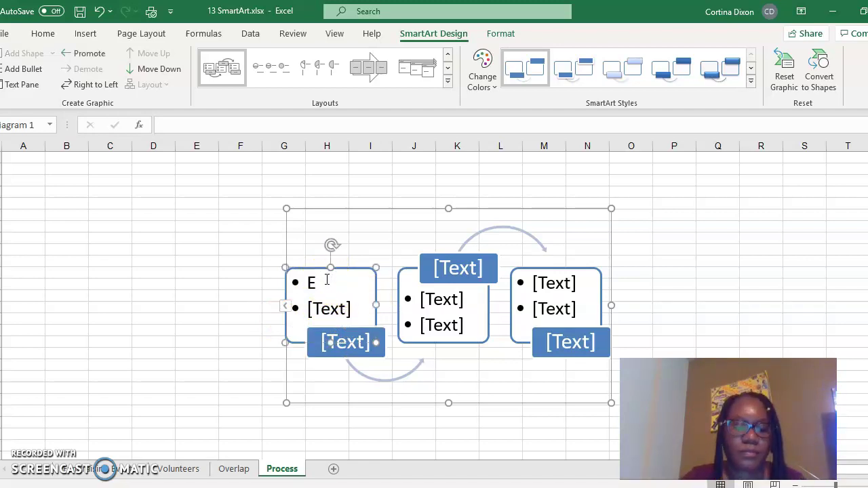
text(xisting donor)
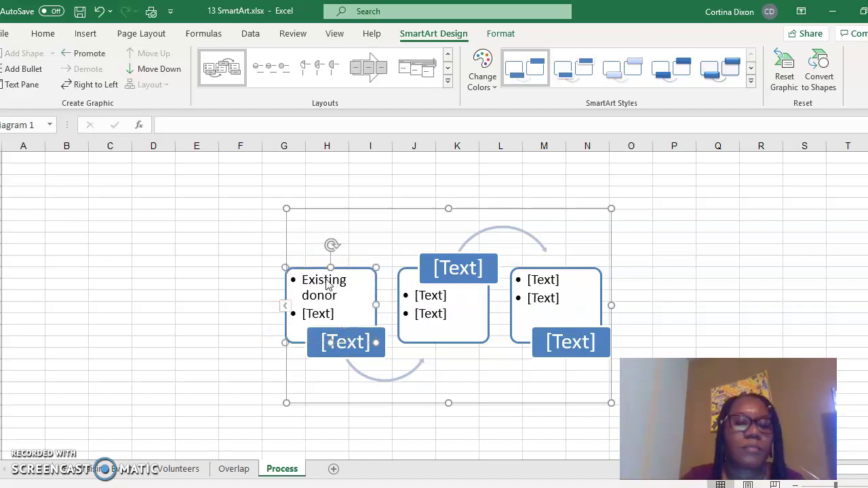
text( referrals)
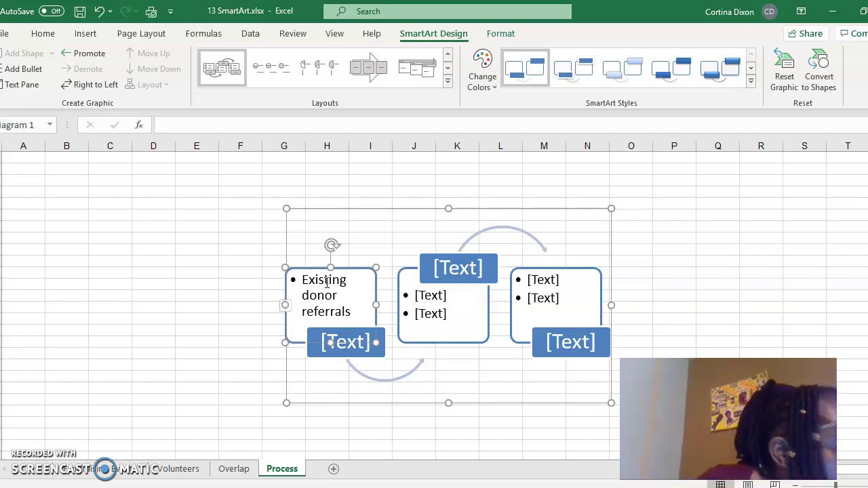
- Label the blue shape under the first SmartArt box "Cultivate New Leads"
click(343, 340)
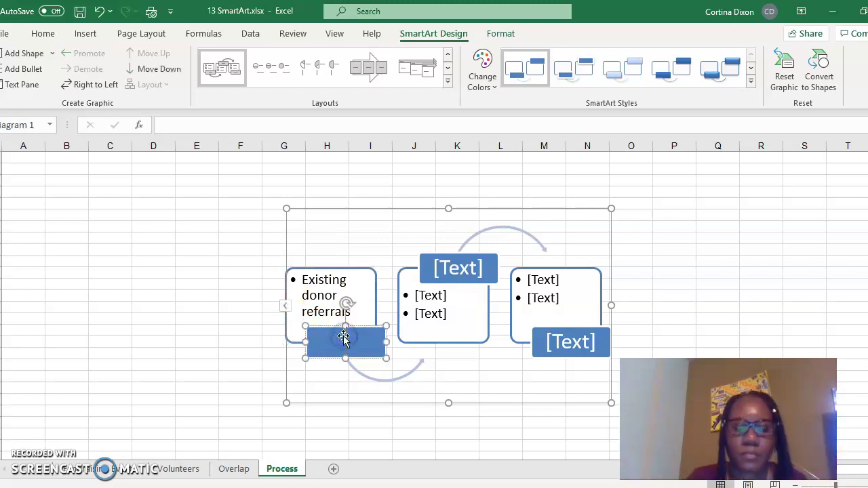
text(Cultivate)
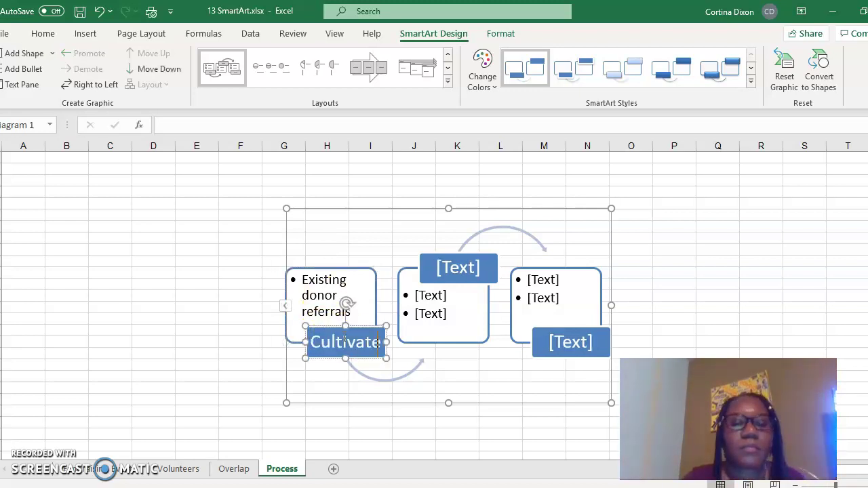
text( New Leads)
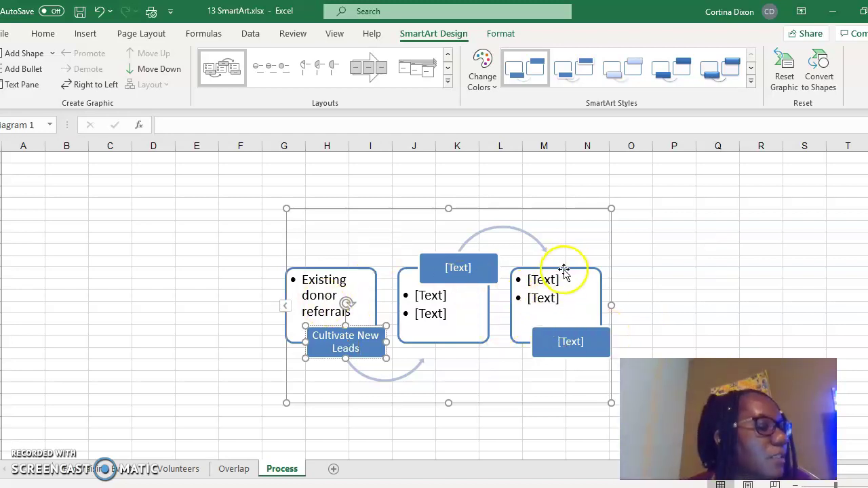
- Split the first box's text into two bullets, "Existing donor" and "referrals"
click(345, 295)
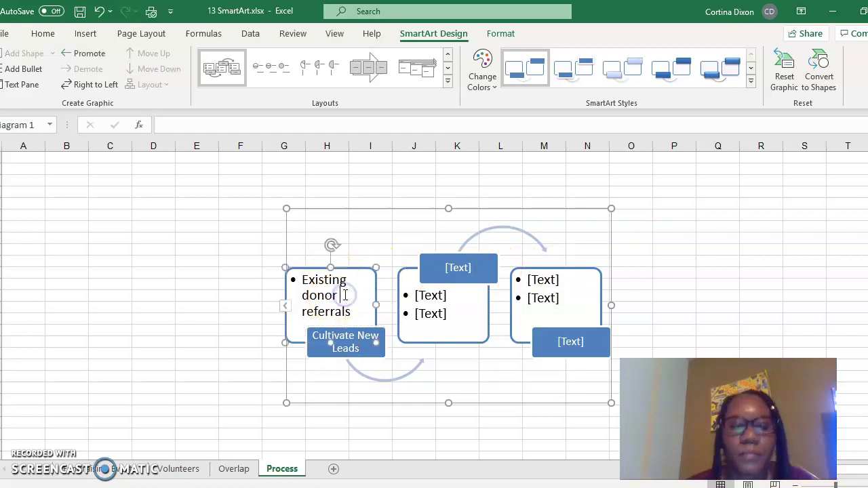
key(BackSpace)
key(Return)
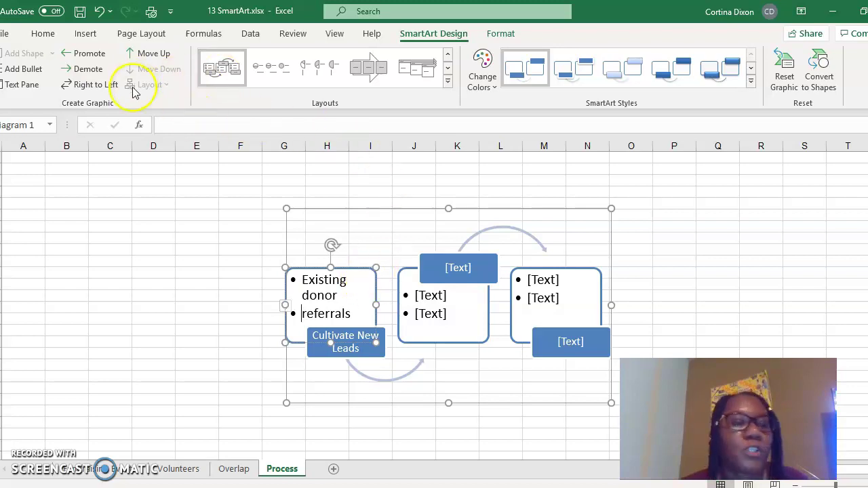
- Save the workbook as 13 SmartArt Solution in the Completed Files folder
click(5, 27)
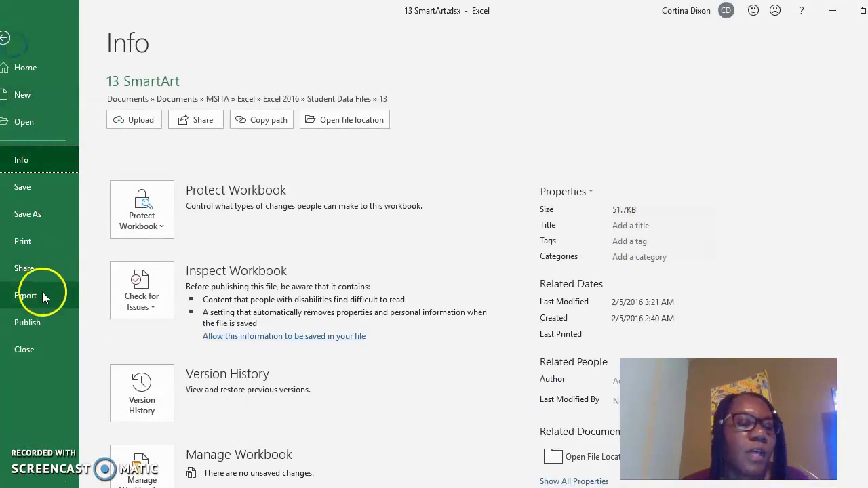
click(35, 213)
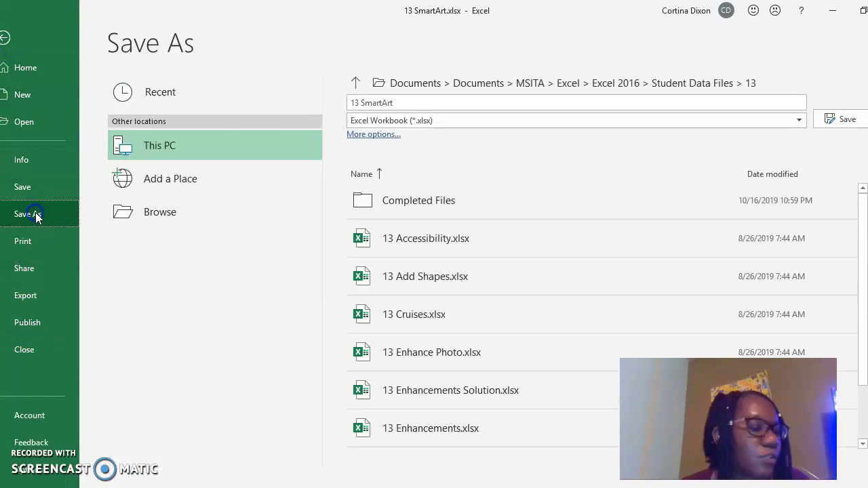
click(380, 103)
click(412, 102)
text(Sol)
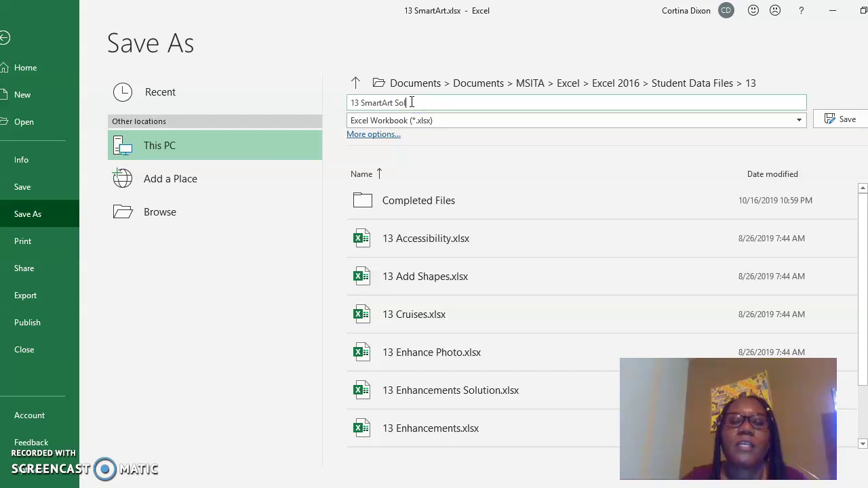
text(ution)
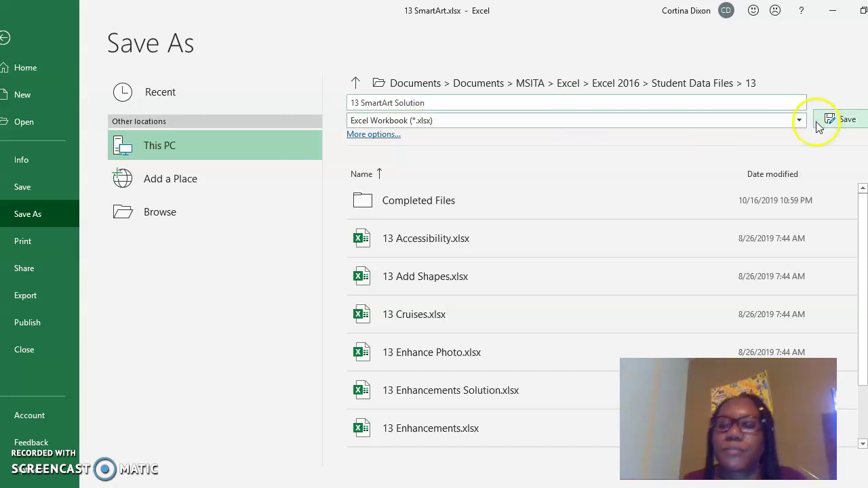
double_click(447, 207)
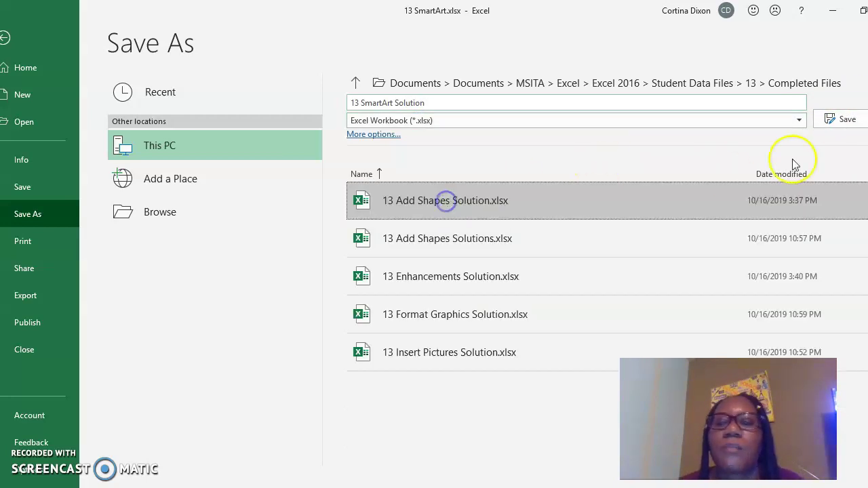
click(843, 118)
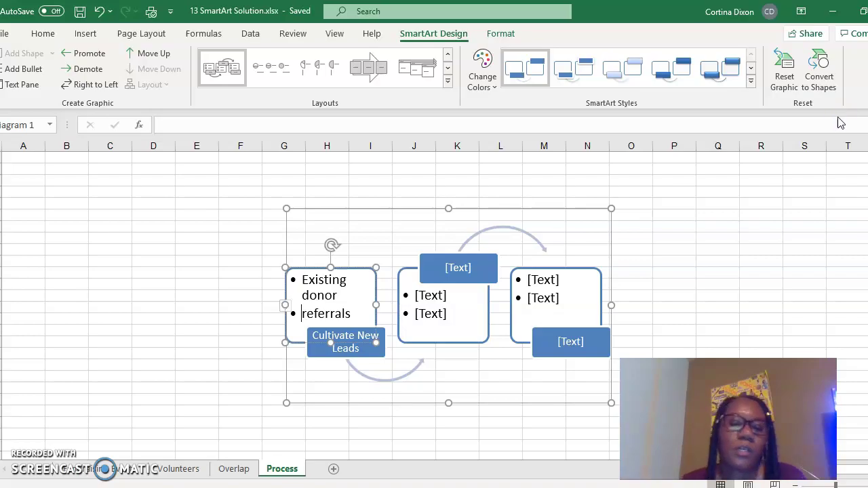